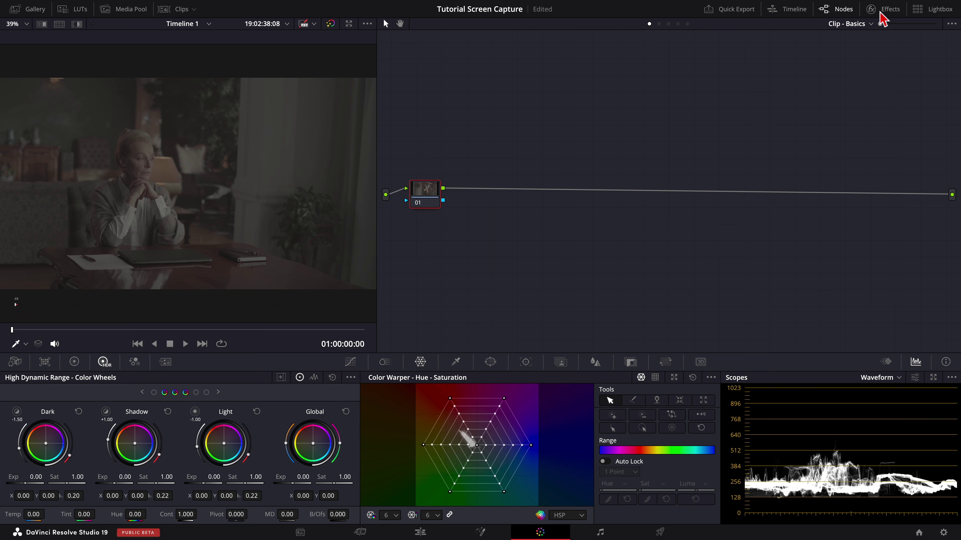
# - Apply Color Space Transform to node 01 with input REDWideGamutRGB / RED Log3G10
pyautogui.click(882, 16)
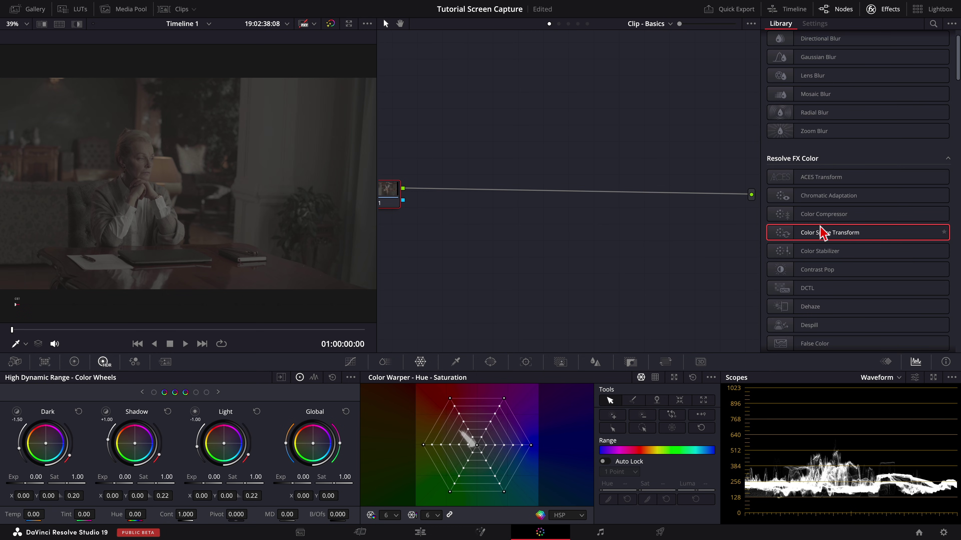
pyautogui.moveTo(819, 230); pyautogui.dragTo(401, 195)
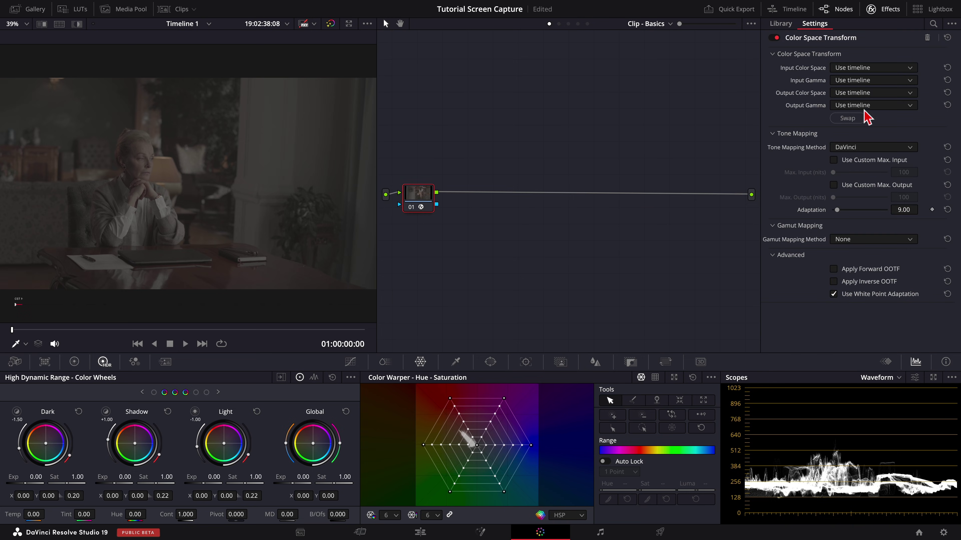
pyautogui.click(899, 75)
pyautogui.scroll(-10, 870, 139)
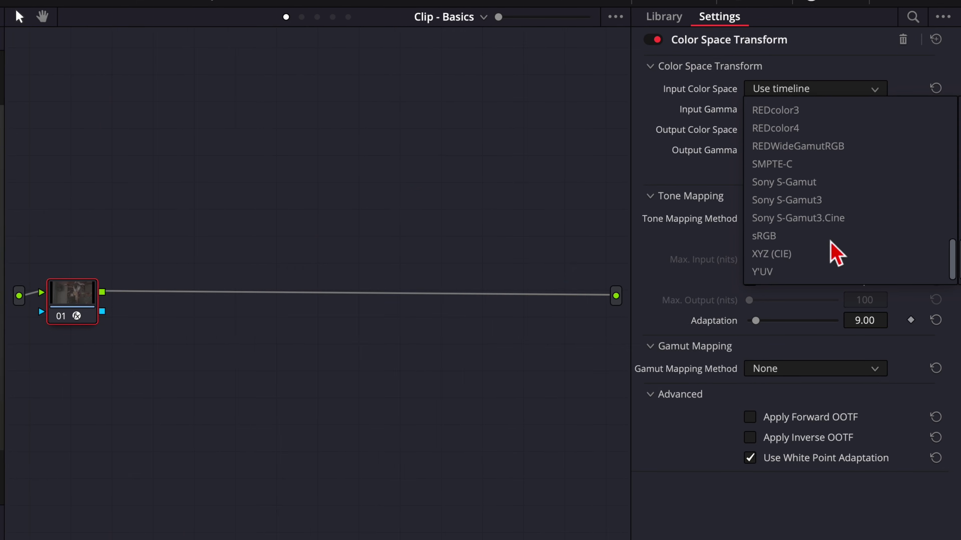
pyautogui.click(807, 149)
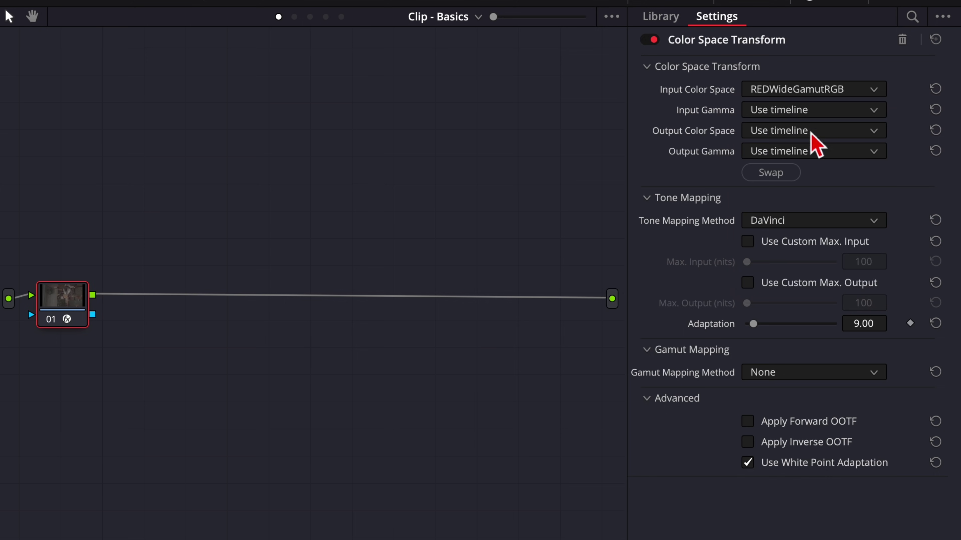
pyautogui.click(807, 110)
pyautogui.scroll(-10, 806, 204)
pyautogui.scroll(-3, 809, 208)
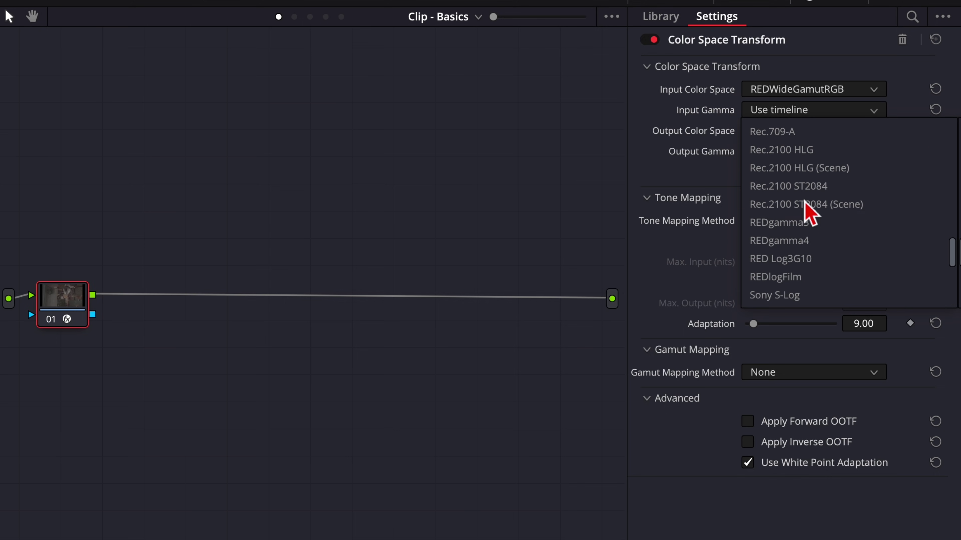
pyautogui.click(809, 268)
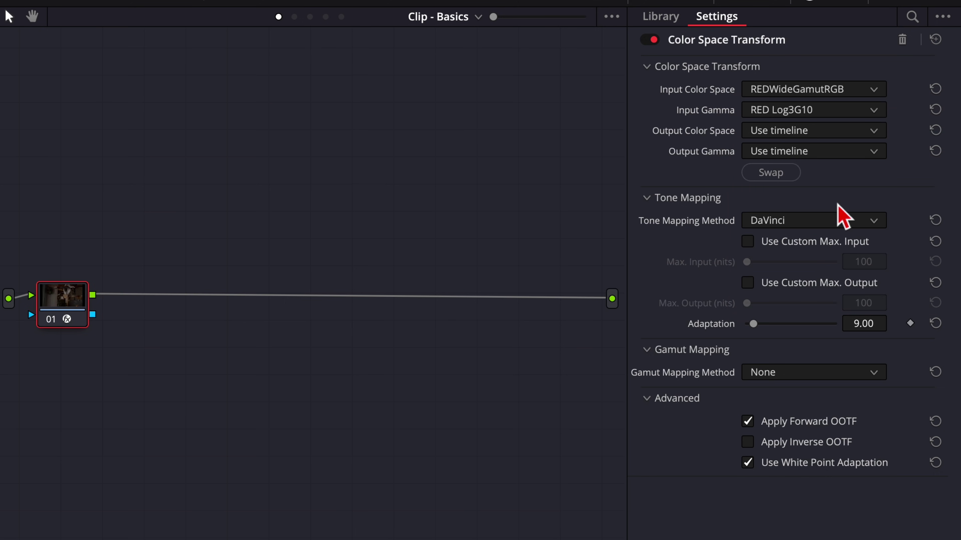
# - Set the transform's output to DaVinci Wide Gamut / DaVinci Intermediate with tone mapping None
pyautogui.click(791, 131)
pyautogui.scroll(-6, 826, 253)
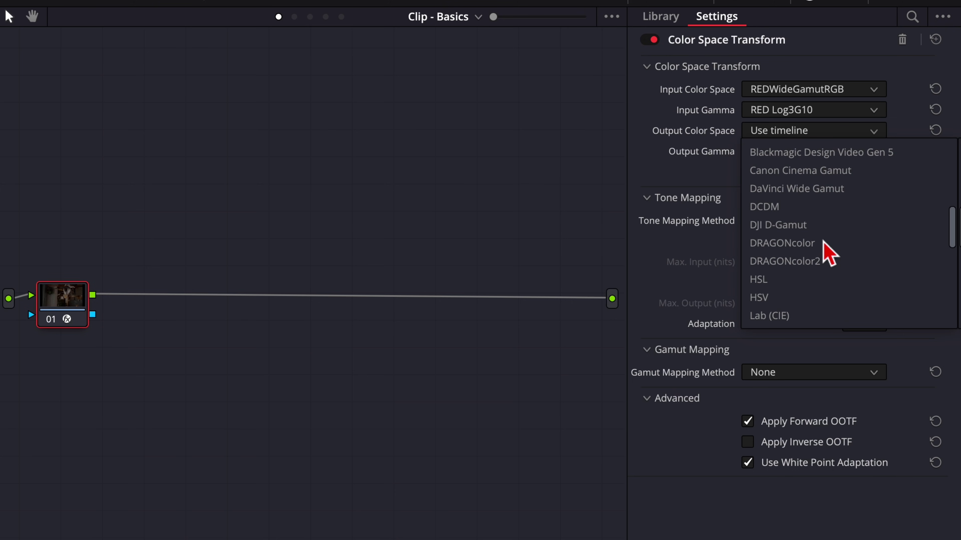
pyautogui.click(810, 189)
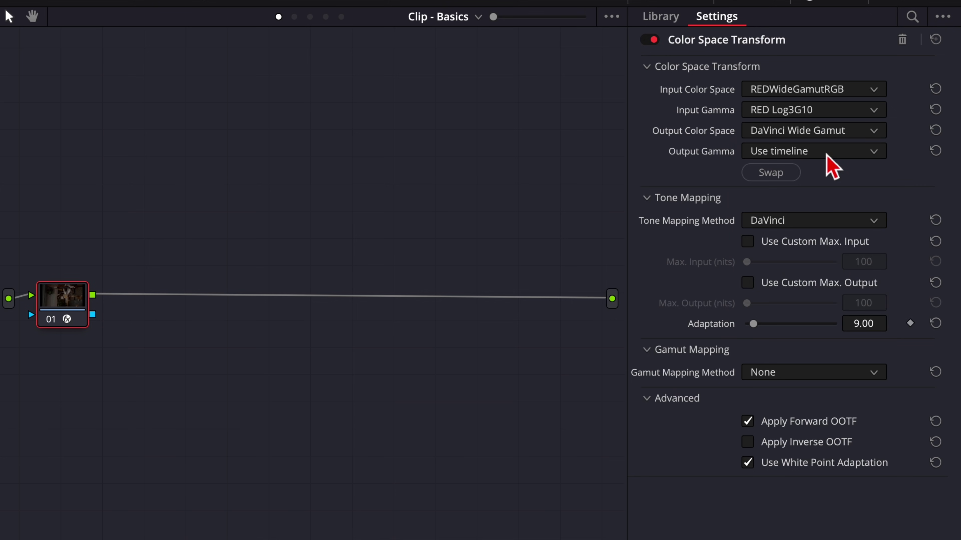
pyautogui.click(799, 152)
pyautogui.scroll(-8, 811, 313)
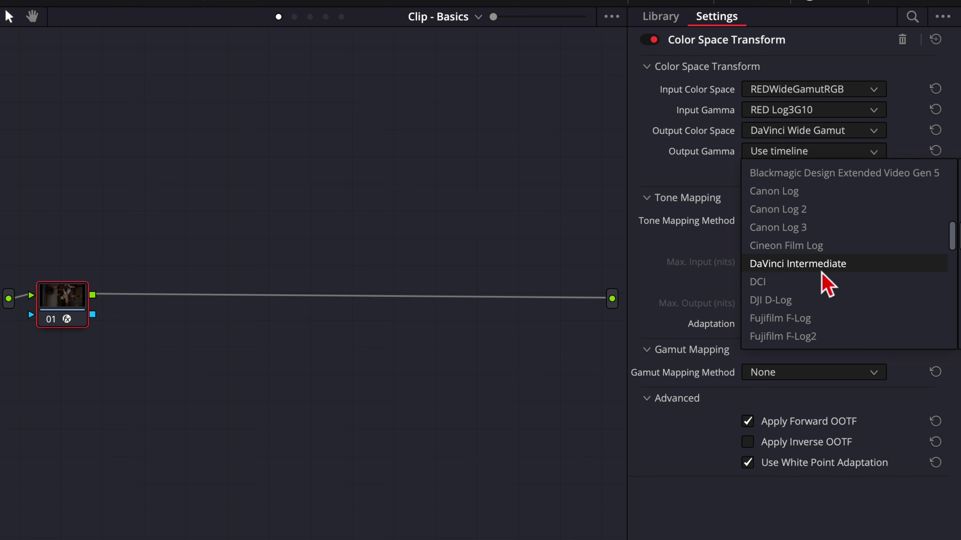
pyautogui.click(821, 265)
pyautogui.click(793, 217)
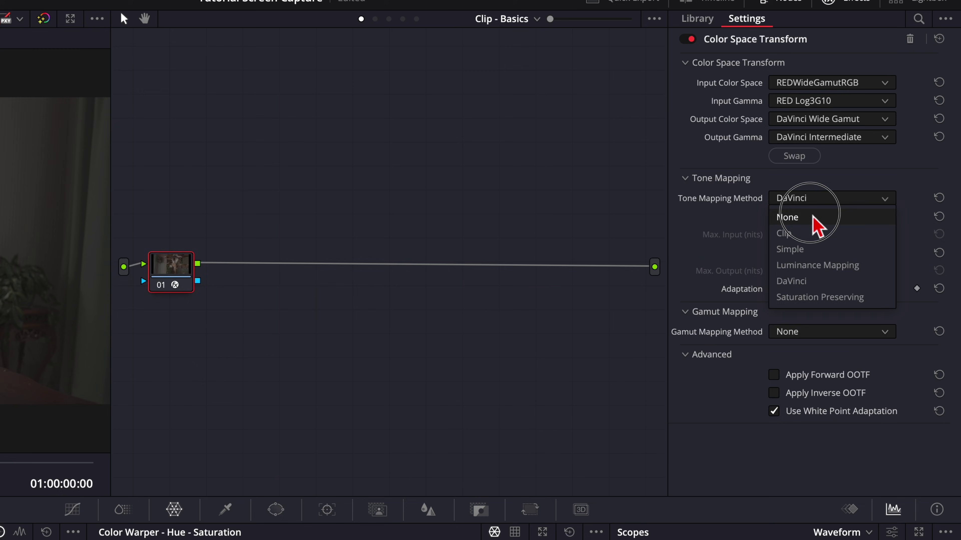
pyautogui.click(798, 242)
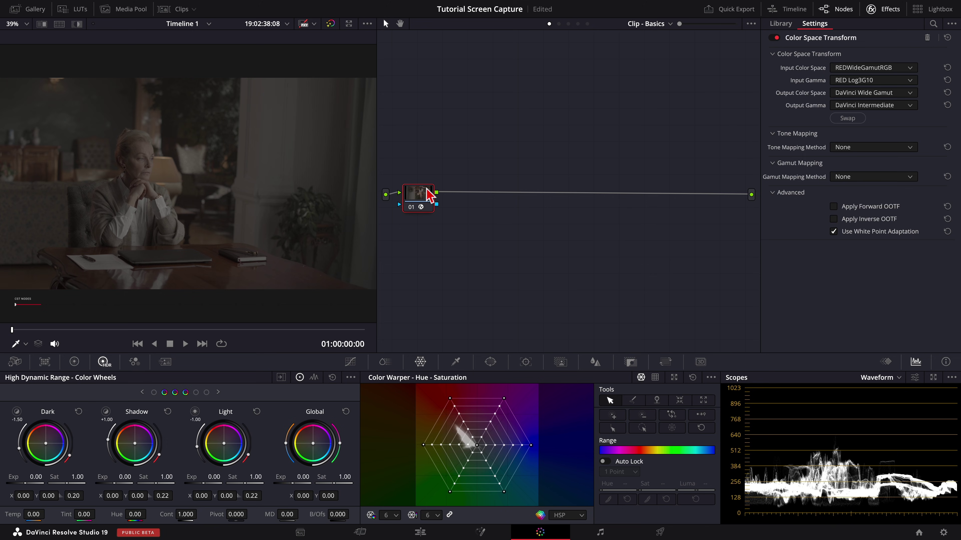
# - Add serial node 02 after node 01 and position it near the output
pyautogui.rightClick(427, 197)
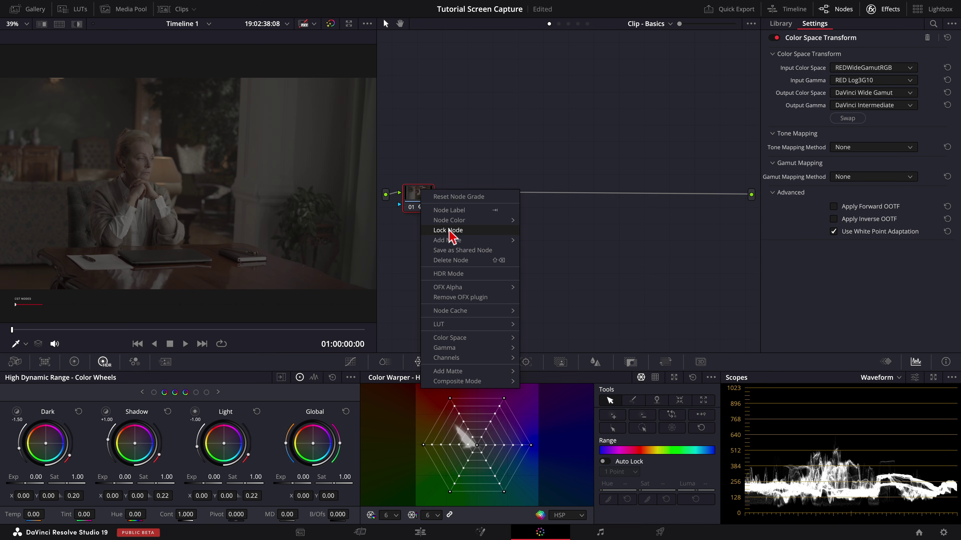
pyautogui.moveTo(458, 240)
pyautogui.click(537, 242)
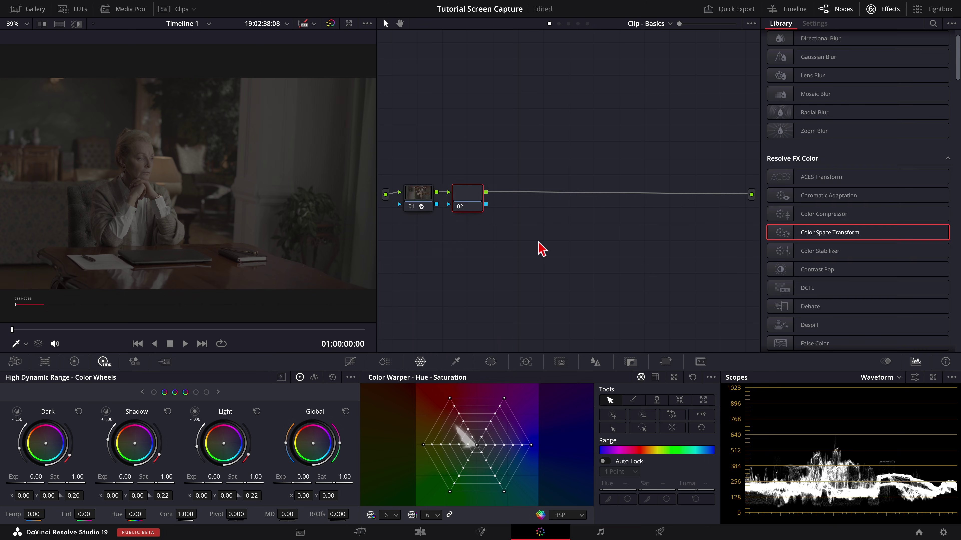
pyautogui.moveTo(469, 201); pyautogui.dragTo(717, 203)
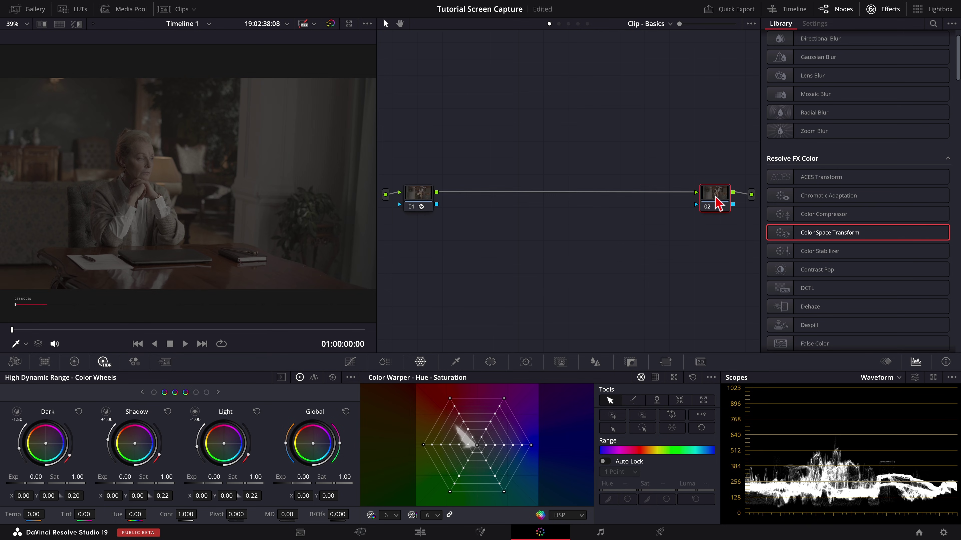
# - Apply Color Space Transform to node 02 with input DaVinci Wide Gamut / DaVinci Intermediate
pyautogui.click(806, 235)
pyautogui.moveTo(807, 238); pyautogui.dragTo(717, 200)
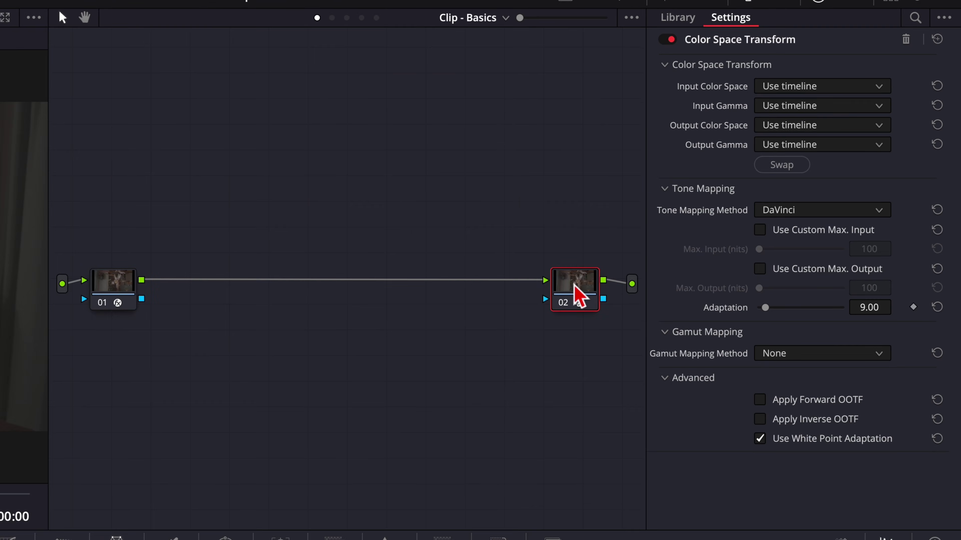
pyautogui.click(892, 68)
pyautogui.scroll(-5, 830, 212)
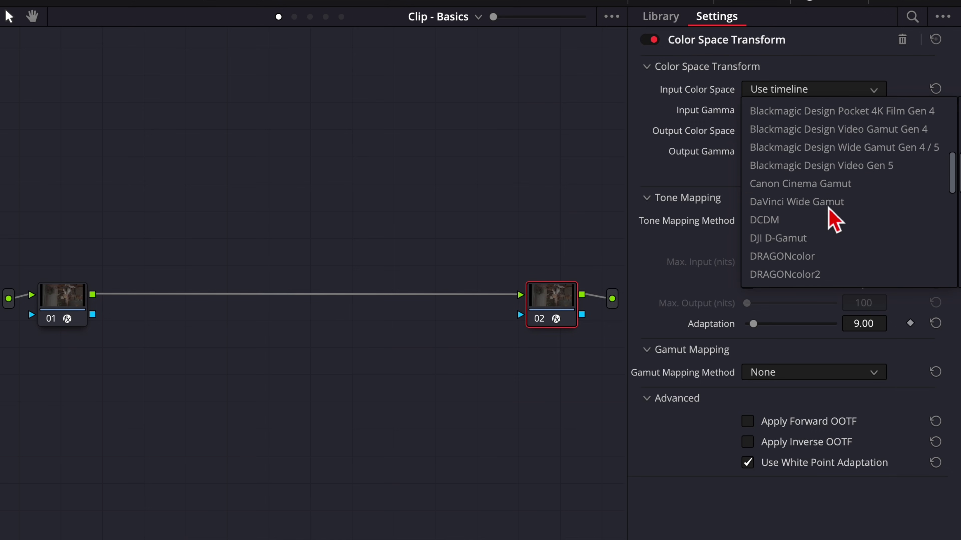
pyautogui.click(829, 202)
pyautogui.click(818, 114)
pyautogui.scroll(-6, 804, 236)
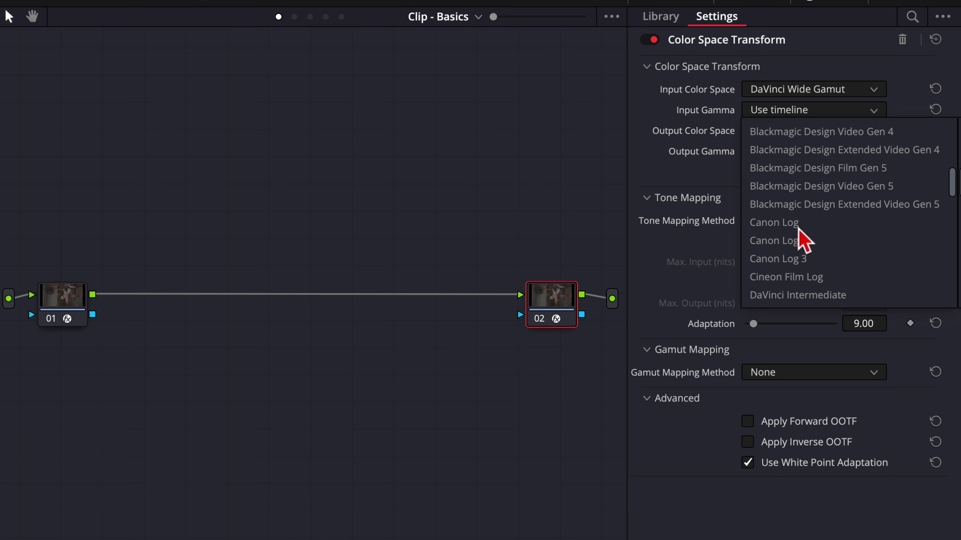
pyautogui.click(801, 241)
# - Set node 02's output to Rec.709 with Gamma 2.4
pyautogui.click(762, 132)
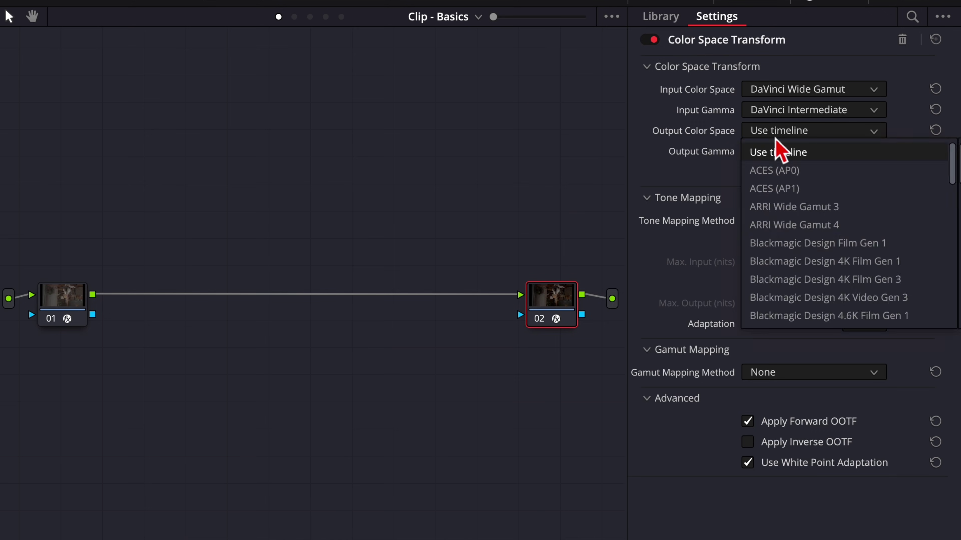
pyautogui.scroll(-10, 776, 254)
pyautogui.scroll(3, 797, 220)
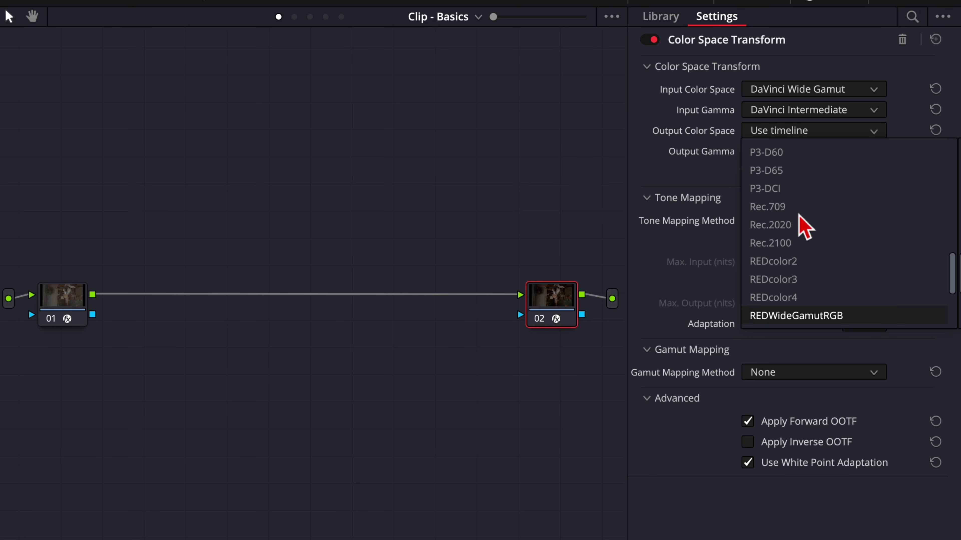
pyautogui.click(789, 208)
pyautogui.click(796, 151)
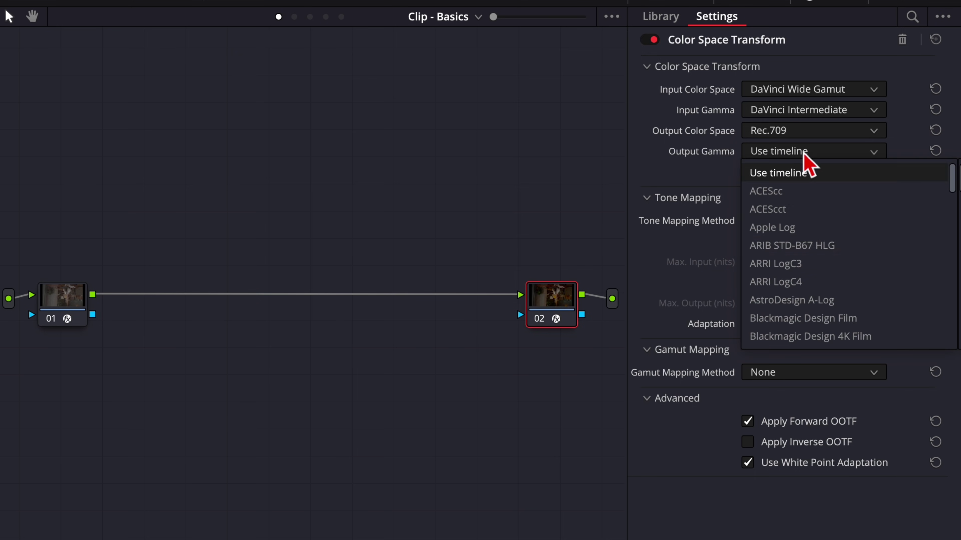
pyautogui.scroll(-6, 806, 257)
pyautogui.scroll(-5, 811, 258)
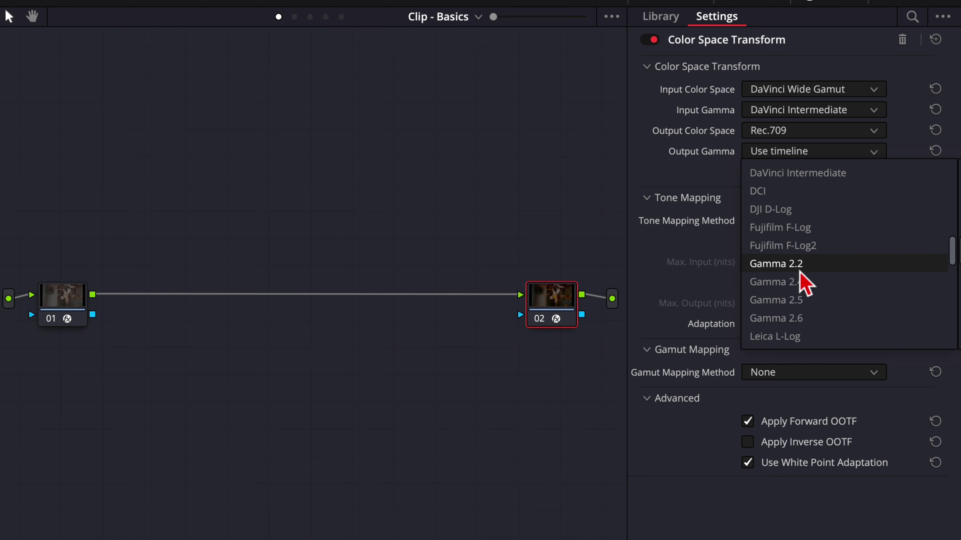
pyautogui.click(814, 284)
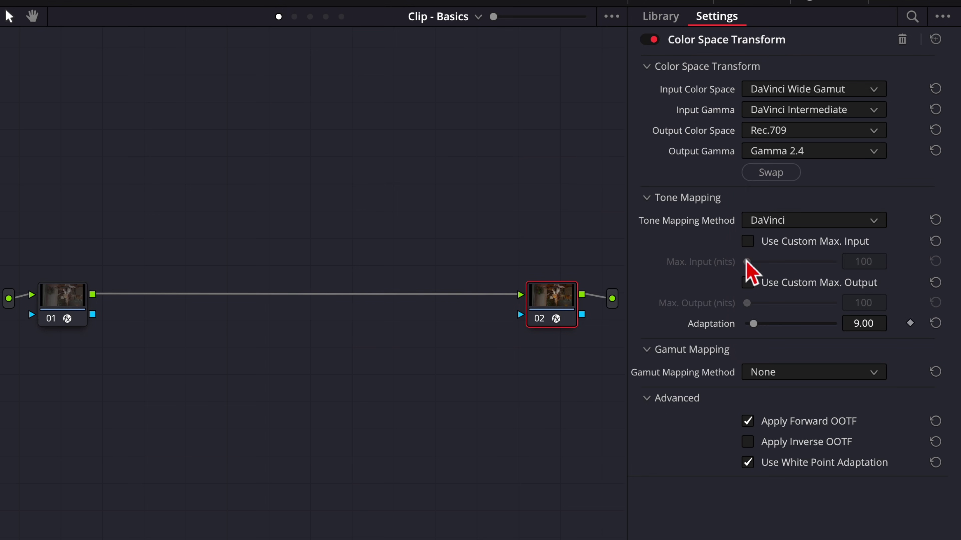
# - Keep DaVinci tone mapping and enable Custom Max. Input at about 10000 nits
pyautogui.click(804, 221)
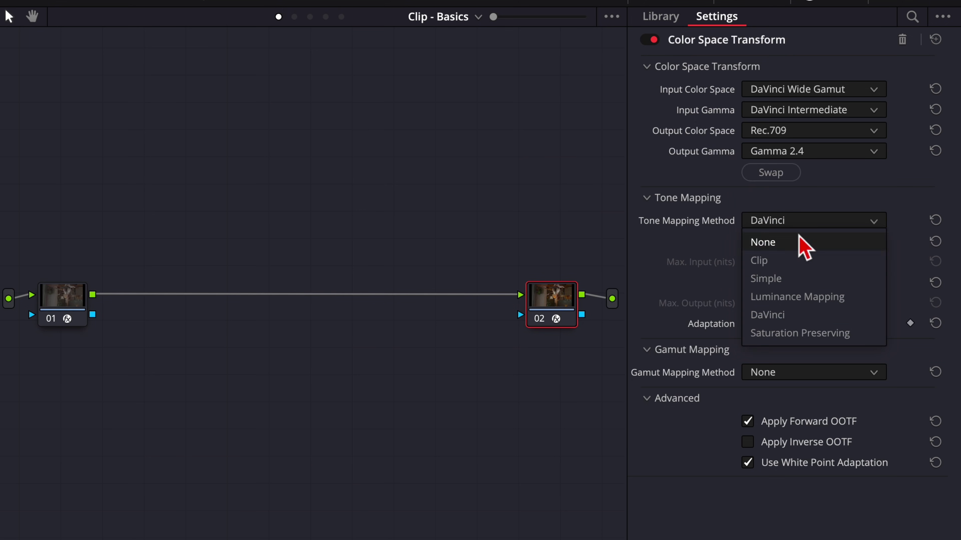
pyautogui.click(779, 316)
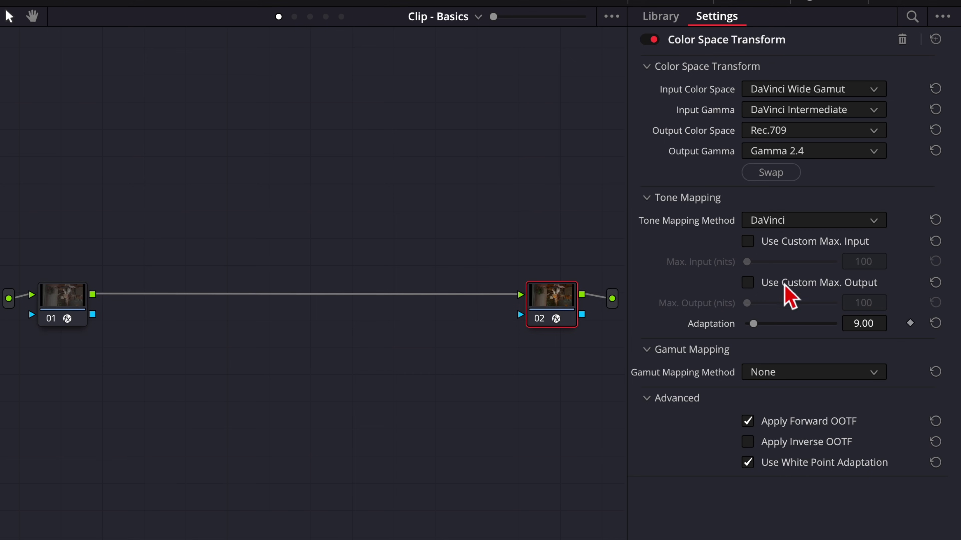
pyautogui.click(747, 242)
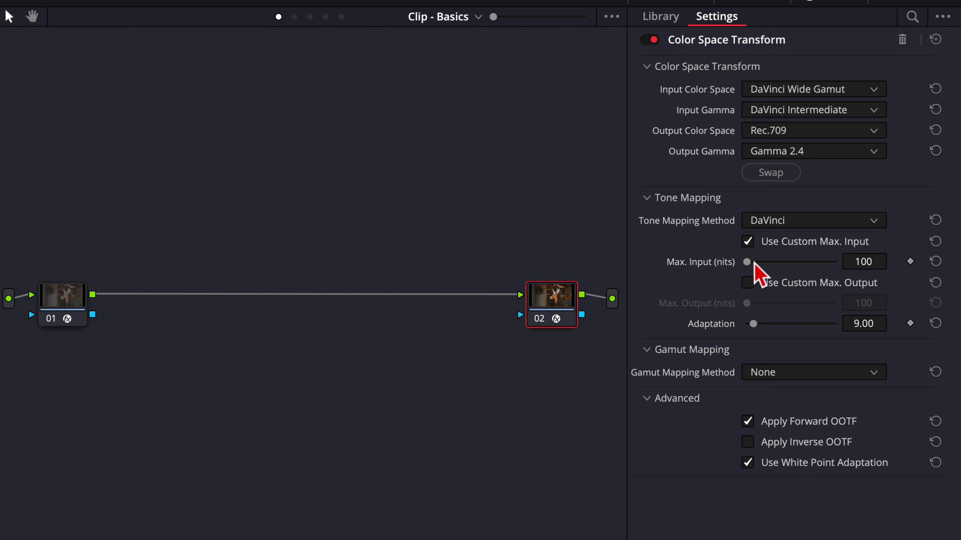
pyautogui.moveTo(751, 264); pyautogui.dragTo(864, 270)
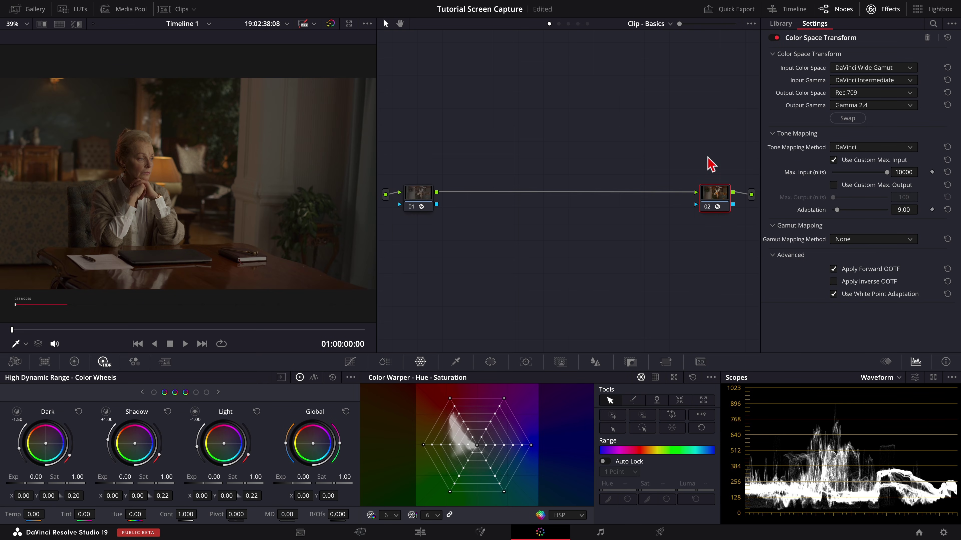
# - Label node 01 as Input CST and node 02 as Output CST
pyautogui.rightClick(419, 192)
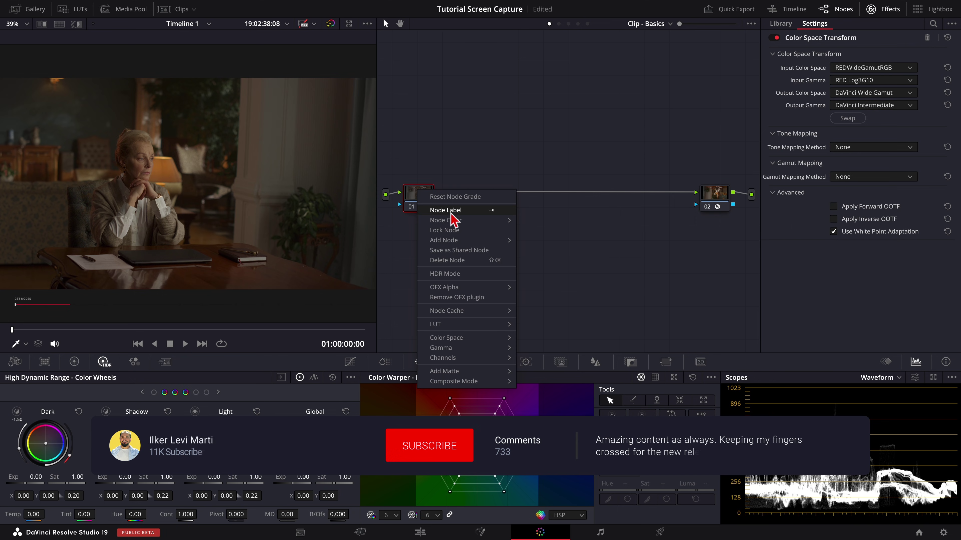
pyautogui.click(451, 211)
pyautogui.write('Input CST')
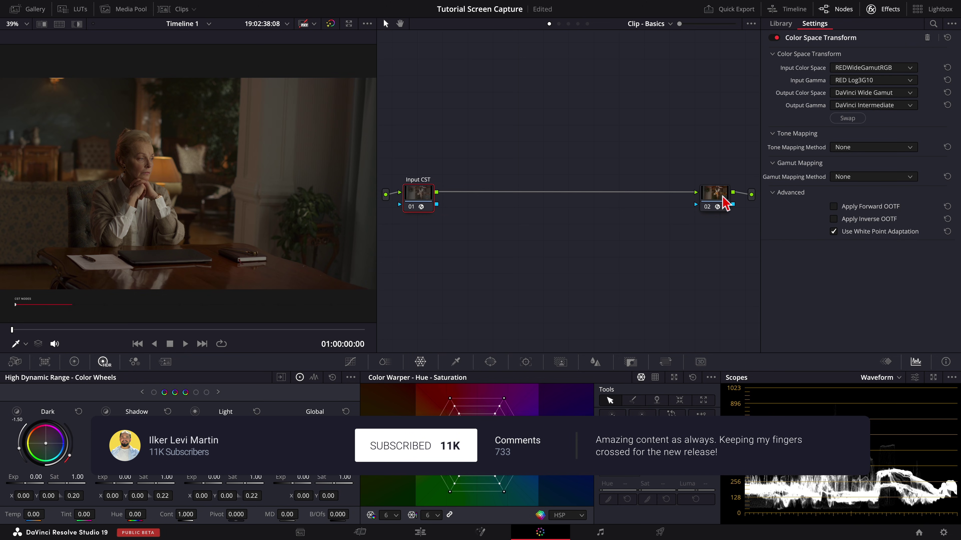
pyautogui.click(724, 201)
pyautogui.write('Output CS')
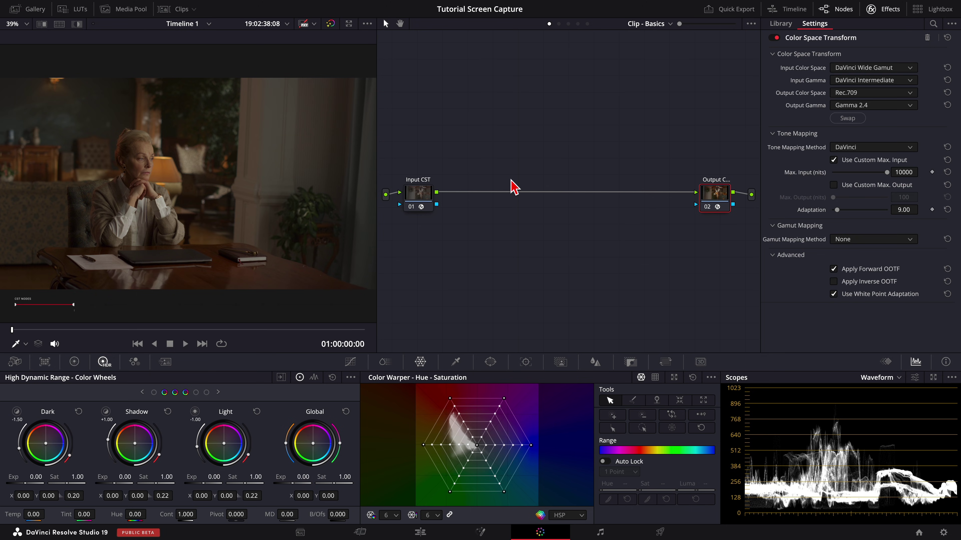
# - Add a serial node after the Input CST node
pyautogui.click(421, 193)
pyautogui.rightClick(421, 194)
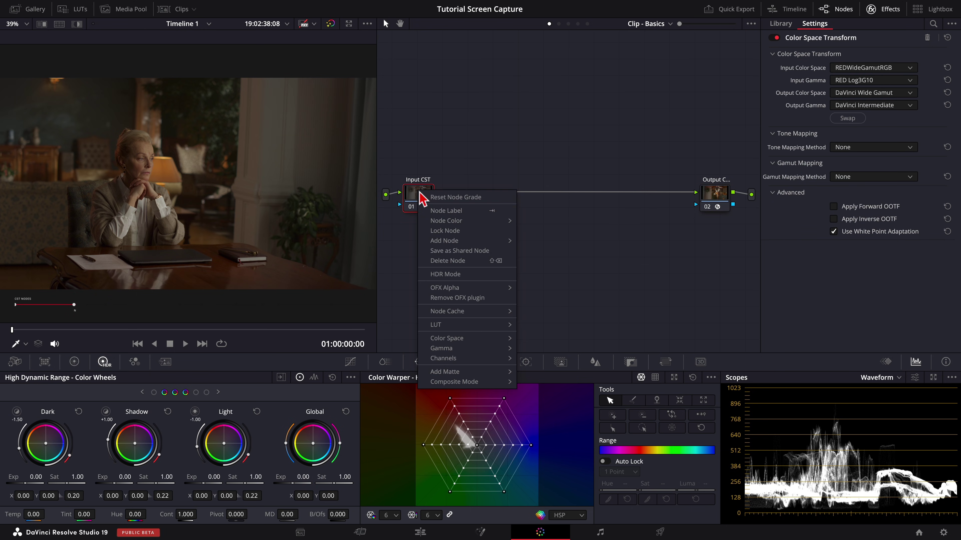
pyautogui.moveTo(467, 250)
pyautogui.click(546, 242)
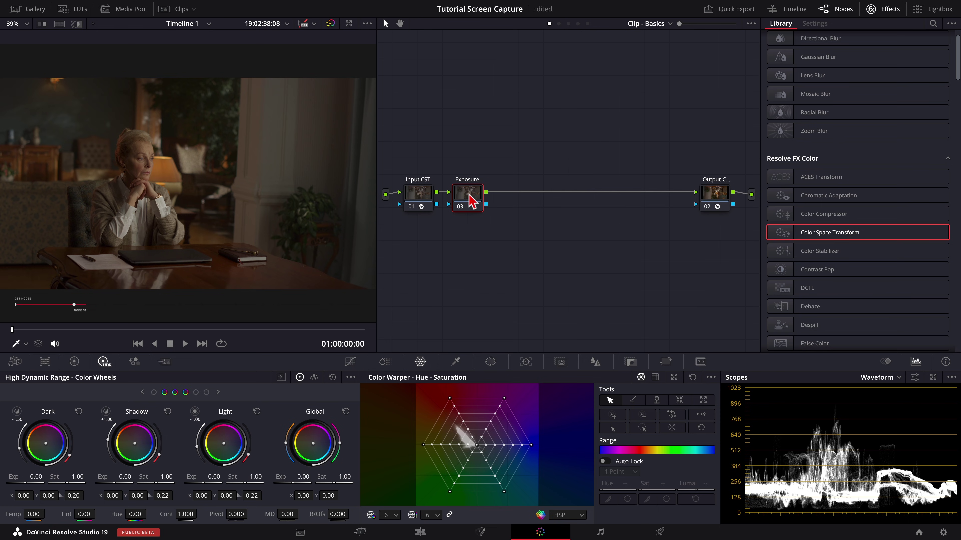
# - Add serial node 04 after Exposure, move it up, and add a parallel node beside it
pyautogui.rightClick(471, 201)
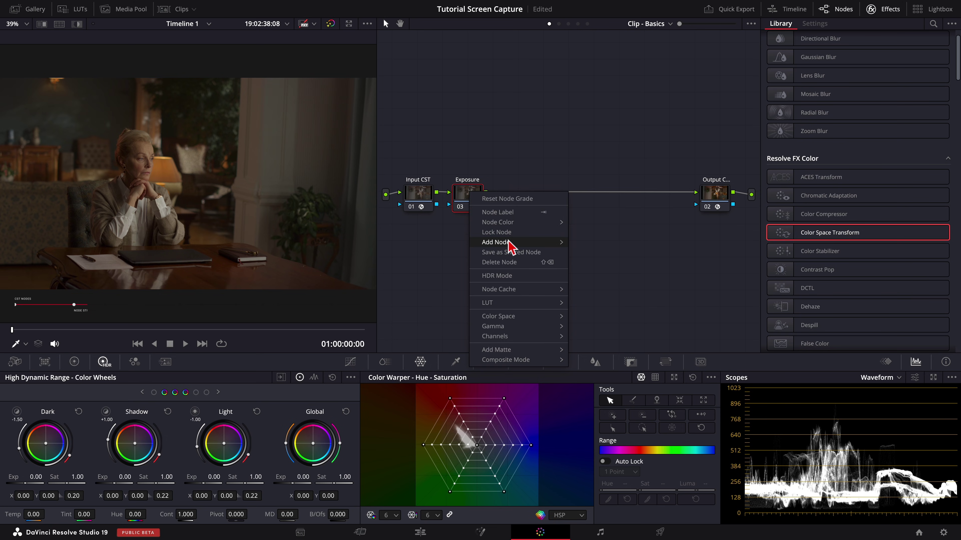
pyautogui.moveTo(510, 242)
pyautogui.click(595, 249)
pyautogui.moveTo(530, 200); pyautogui.dragTo(532, 159)
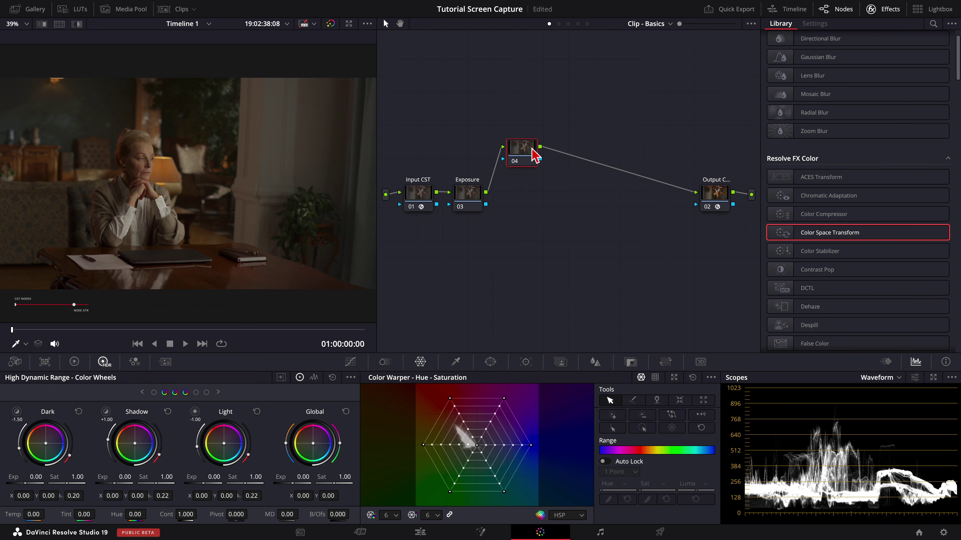
pyautogui.rightClick(535, 148)
pyautogui.moveTo(552, 195)
pyautogui.click(683, 217)
# - Add a third parallel node and arrange the parallel branches and layer mixer
pyautogui.rightClick(527, 189)
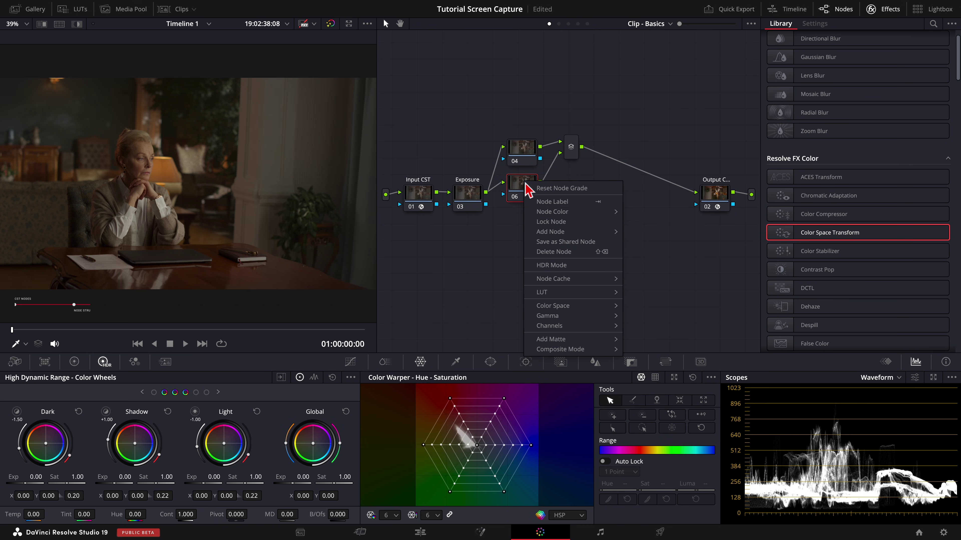
pyautogui.moveTo(565, 237)
pyautogui.click(669, 258)
pyautogui.moveTo(526, 225); pyautogui.dragTo(525, 239)
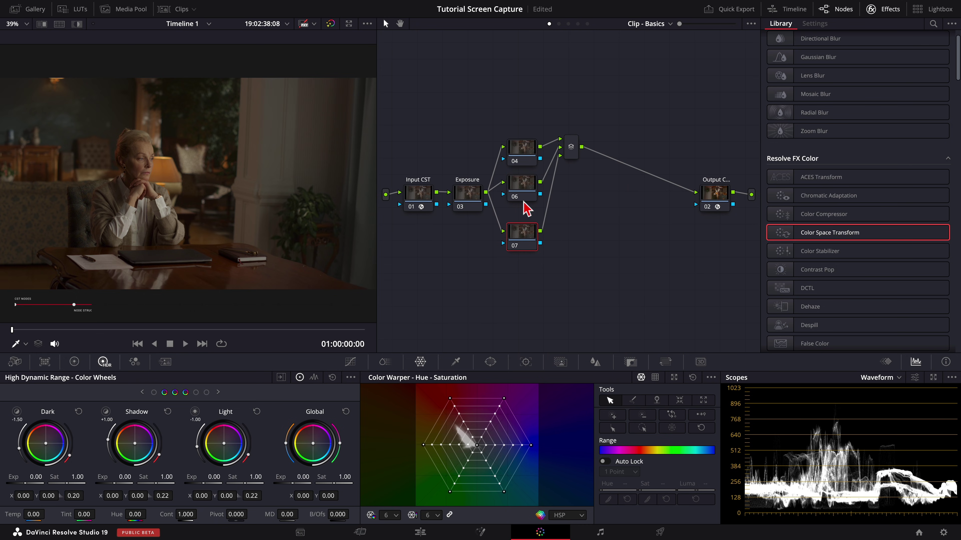
pyautogui.moveTo(524, 182); pyautogui.dragTo(523, 189)
pyautogui.click(523, 154)
pyautogui.moveTo(576, 152); pyautogui.dragTo(572, 193)
# - Chain serial nodes 08, 09 and 10 after the layer mixer
pyautogui.rightClick(572, 193)
pyautogui.moveTo(677, 196)
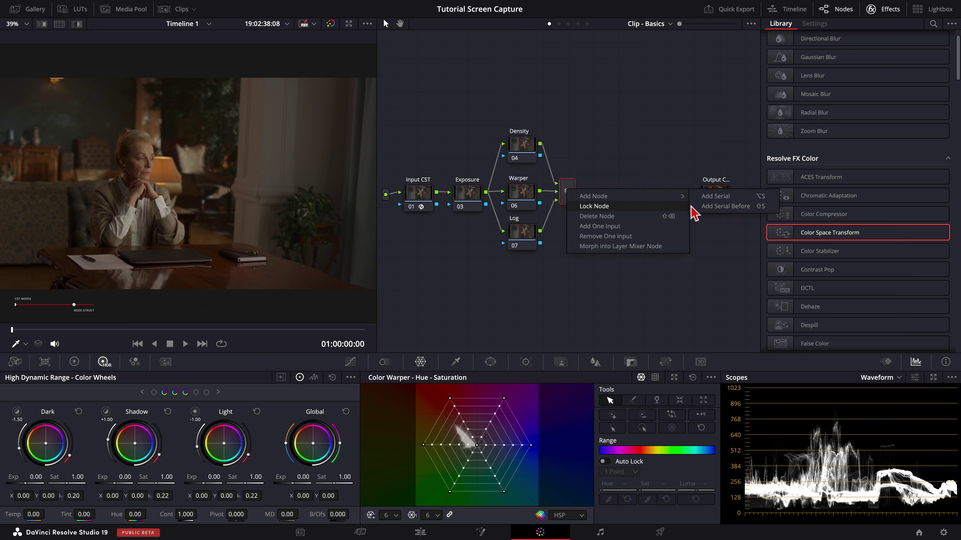
pyautogui.click(717, 196)
pyautogui.click(602, 189)
pyautogui.rightClick(603, 190)
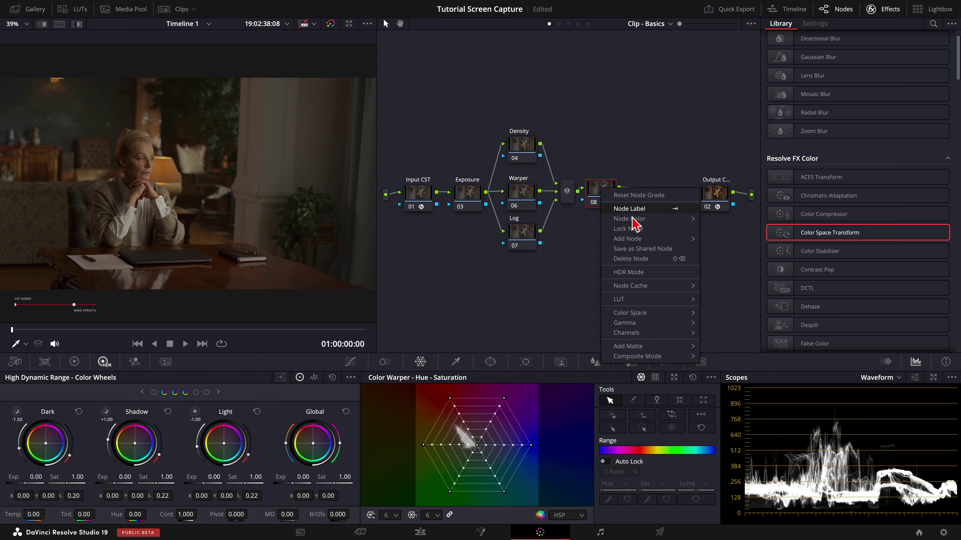
pyautogui.moveTo(635, 243)
pyautogui.click(726, 242)
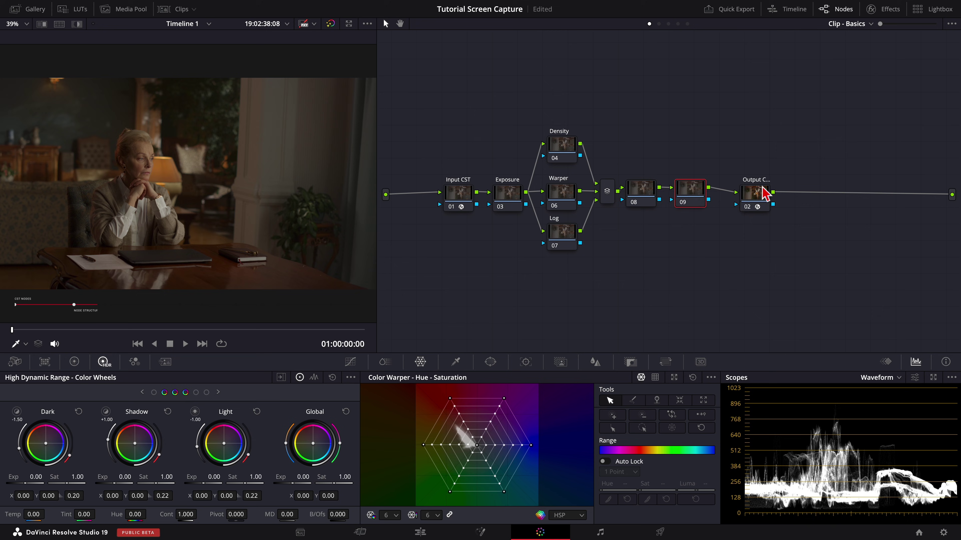
pyautogui.rightClick(687, 186)
pyautogui.moveTo(753, 234)
pyautogui.click(820, 235)
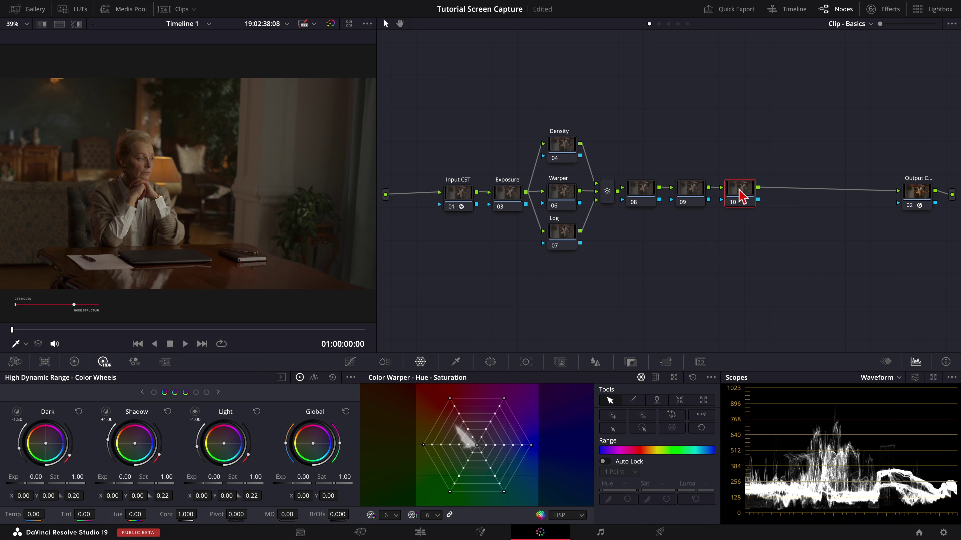
# - Add serial nodes 11, 12 and 13, placing node 13 before the output
pyautogui.rightClick(740, 195)
pyautogui.moveTo(791, 248)
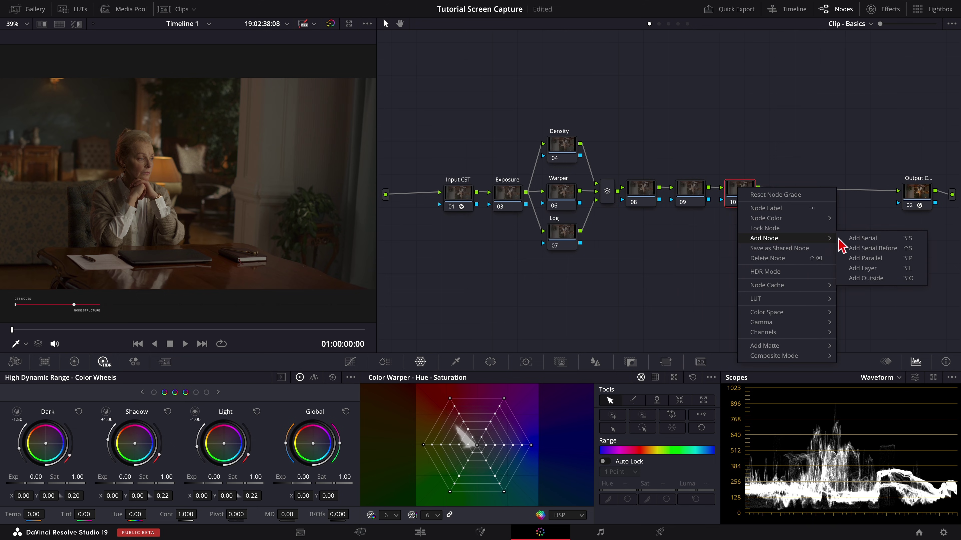
pyautogui.click(866, 247)
pyautogui.rightClick(790, 189)
pyautogui.moveTo(836, 239)
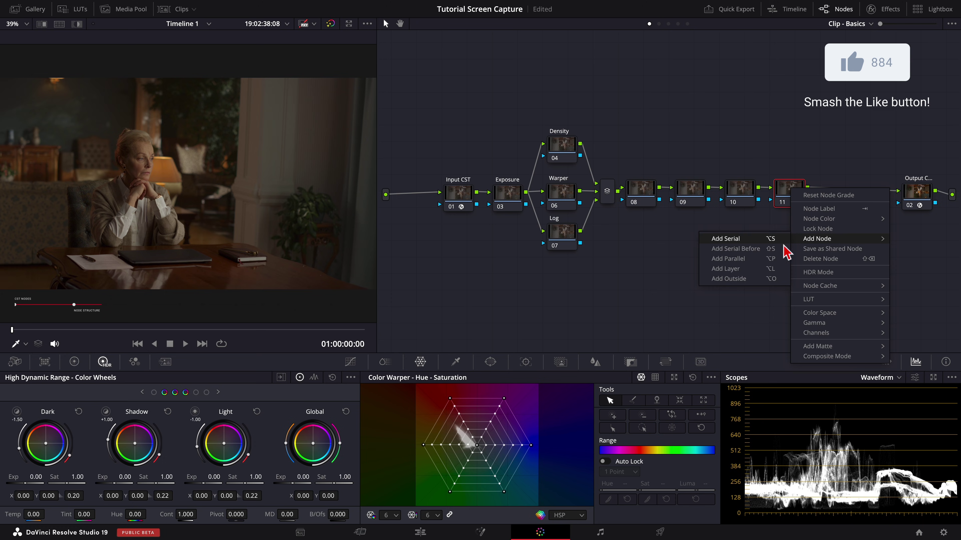
pyautogui.click(767, 240)
pyautogui.rightClick(837, 191)
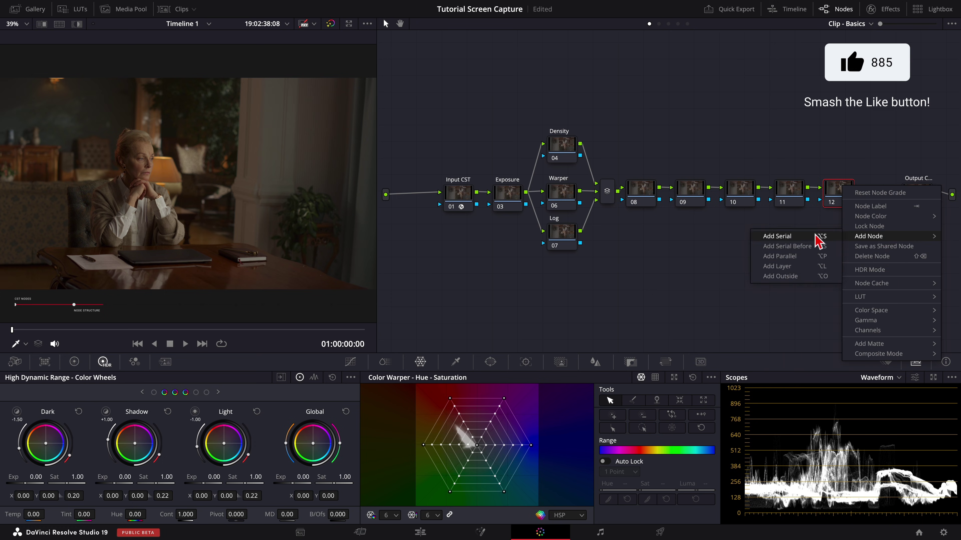
pyautogui.click(779, 236)
pyautogui.moveTo(907, 230); pyautogui.dragTo(885, 189)
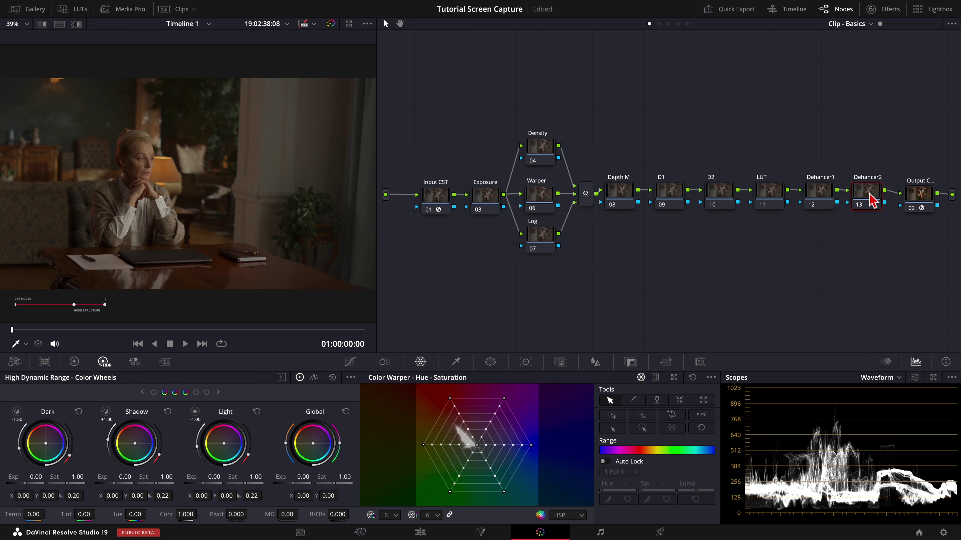
# - Apply Dehancer Pro to the Dehancer2 node with quality High - slow
pyautogui.click(891, 9)
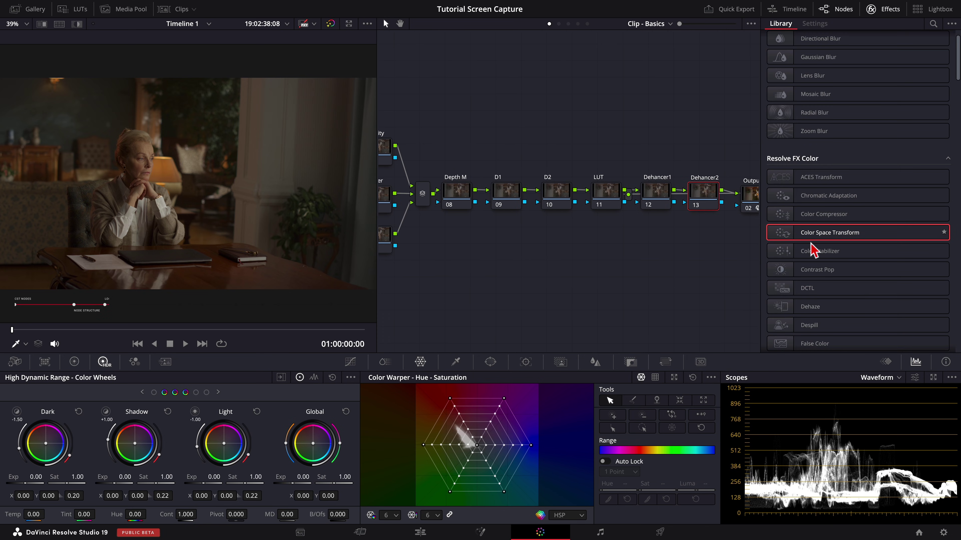
pyautogui.scroll(-20, 813, 252)
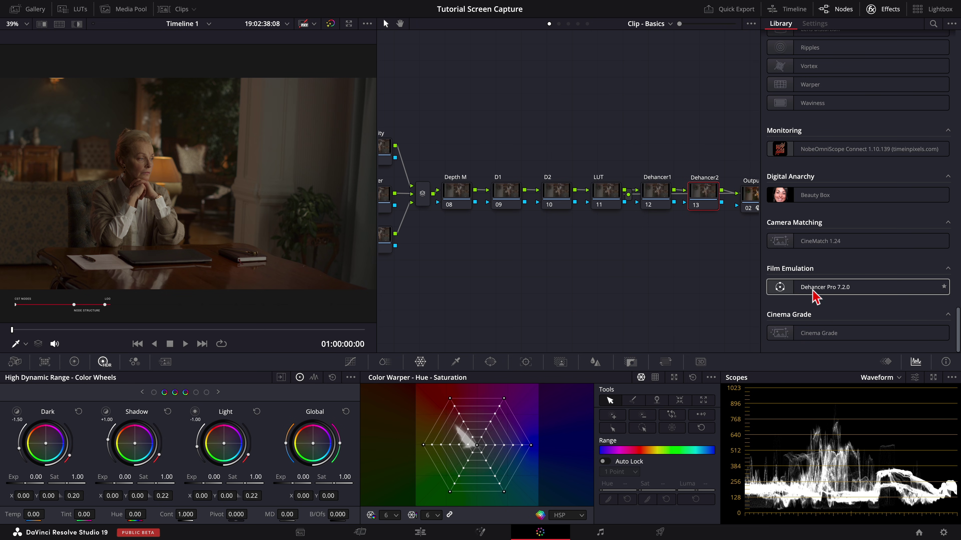
pyautogui.moveTo(812, 291); pyautogui.dragTo(706, 201)
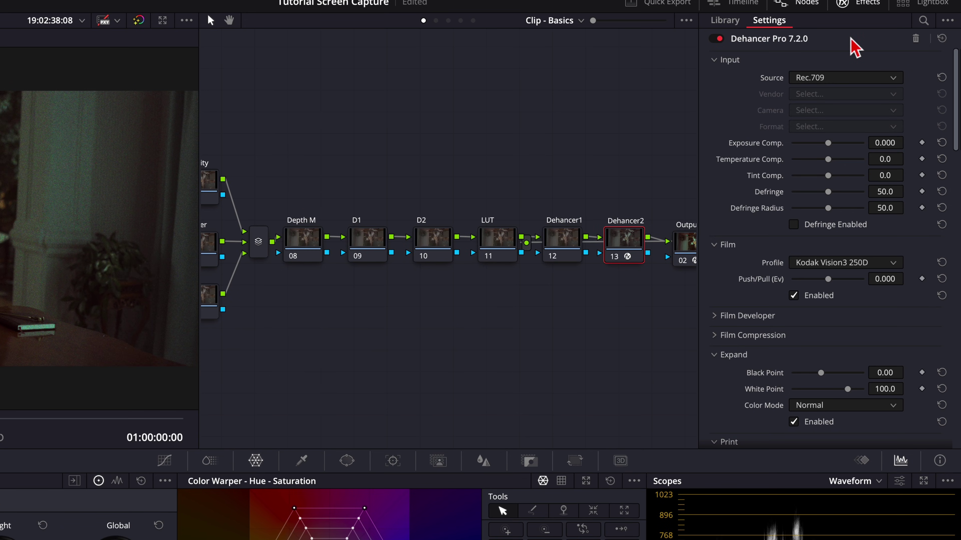
pyautogui.scroll(-15, 832, 122)
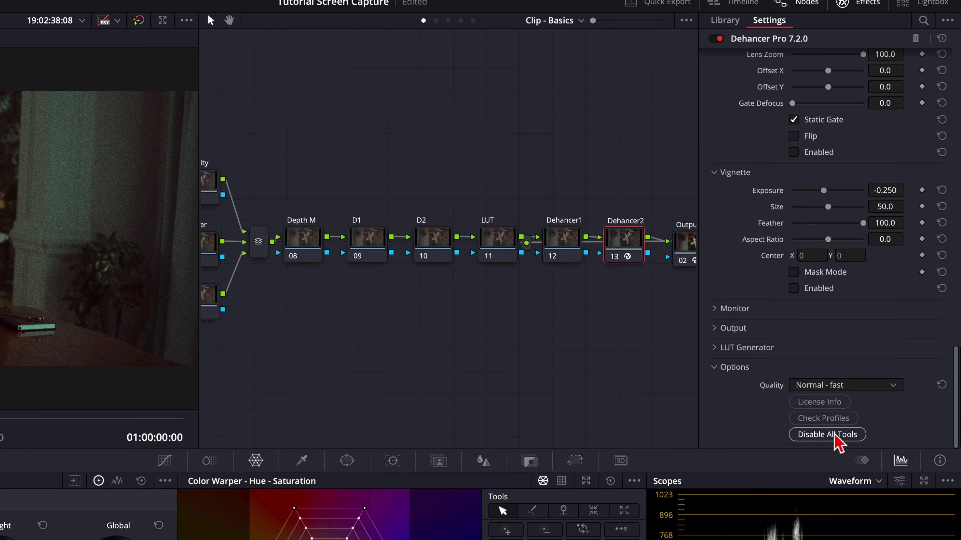
pyautogui.click(894, 388)
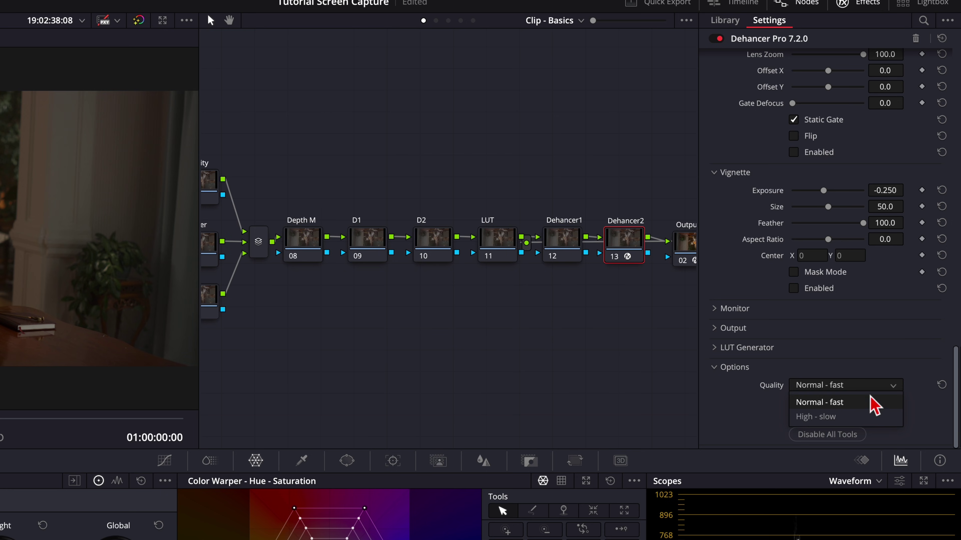
pyautogui.click(838, 417)
# - Set input to DVR WG/Intermediate, print to Kodak 2383, and toggle the Analogue Range Limiter
pyautogui.scroll(10, 840, 322)
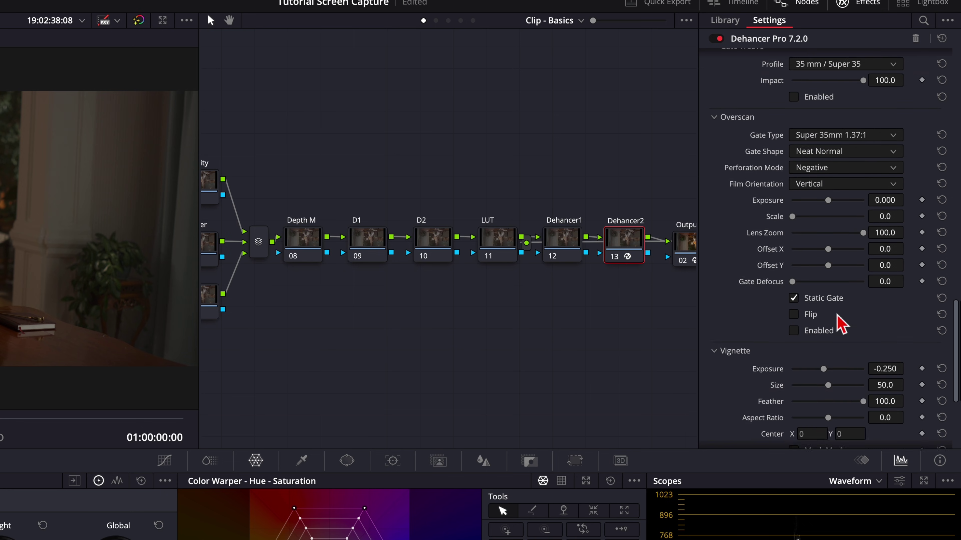
pyautogui.scroll(8, 838, 318)
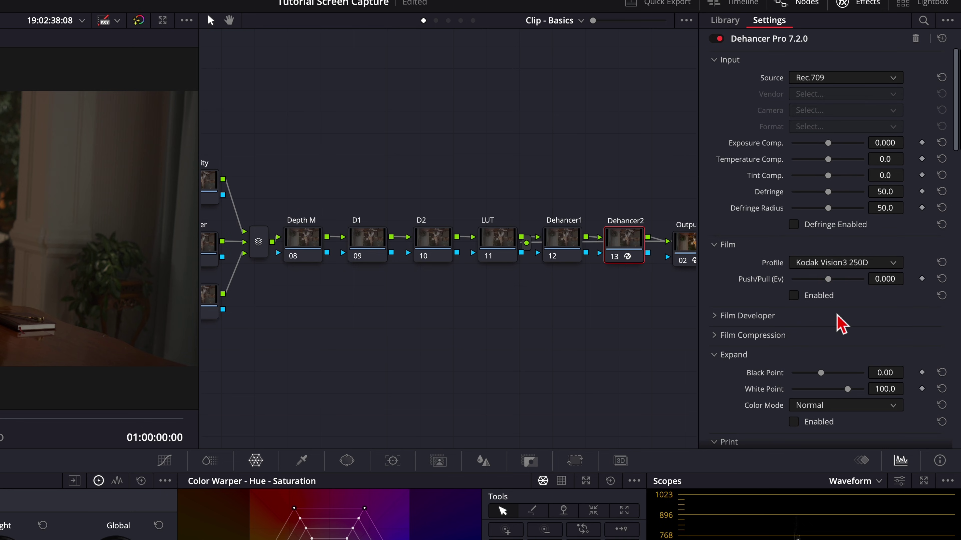
pyautogui.click(824, 80)
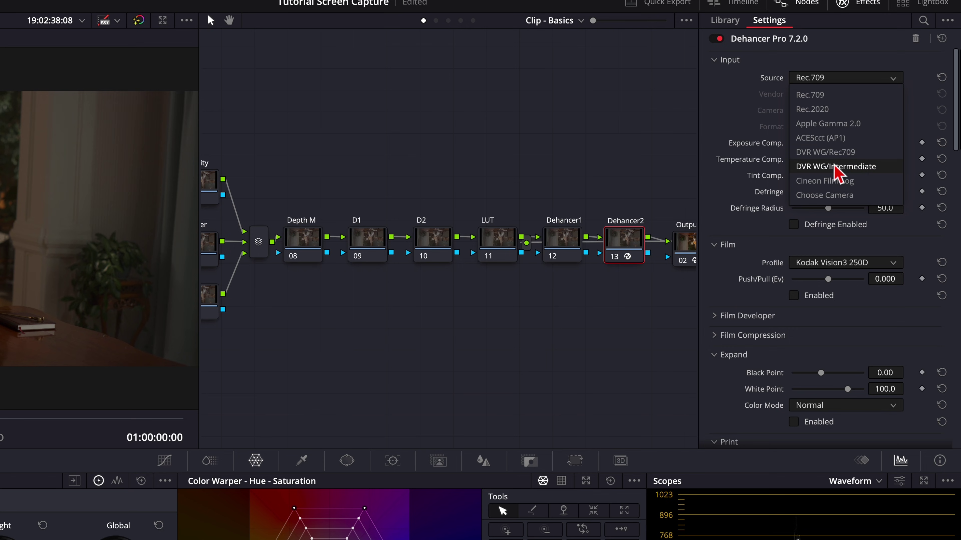
pyautogui.click(836, 172)
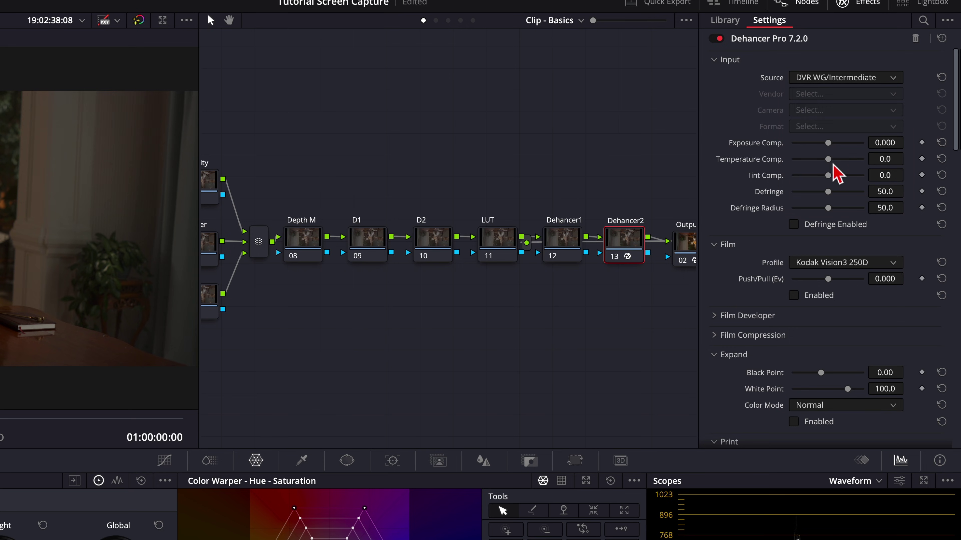
pyautogui.scroll(-12, 836, 172)
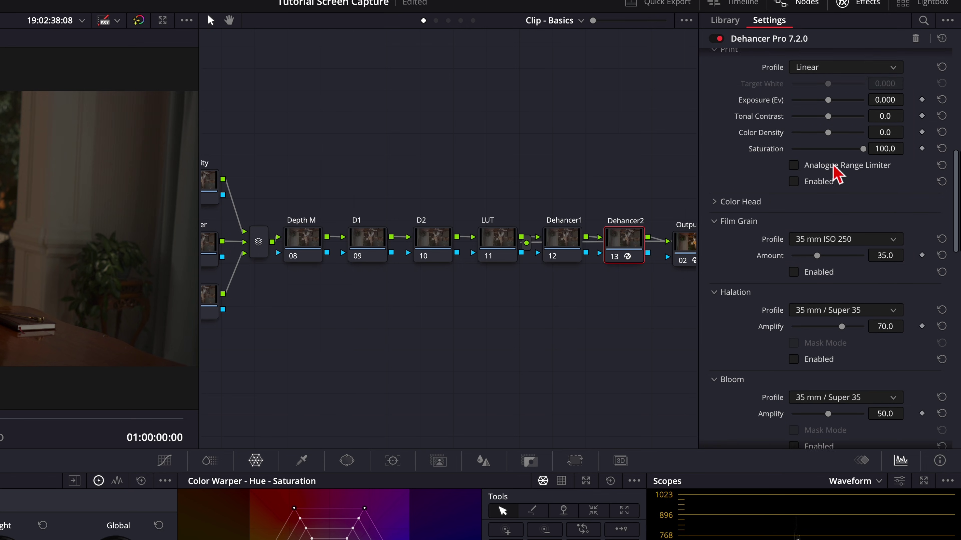
pyautogui.scroll(3, 823, 171)
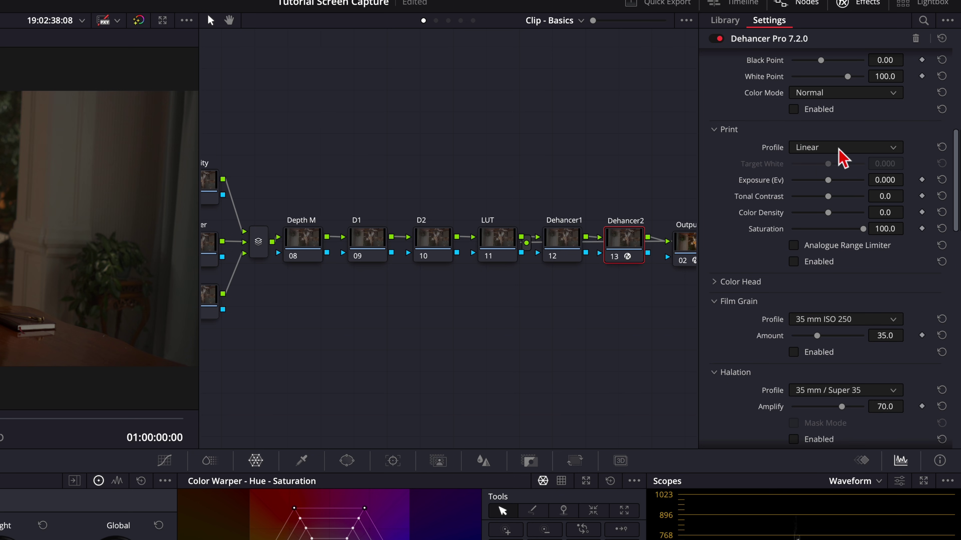
pyautogui.click(864, 149)
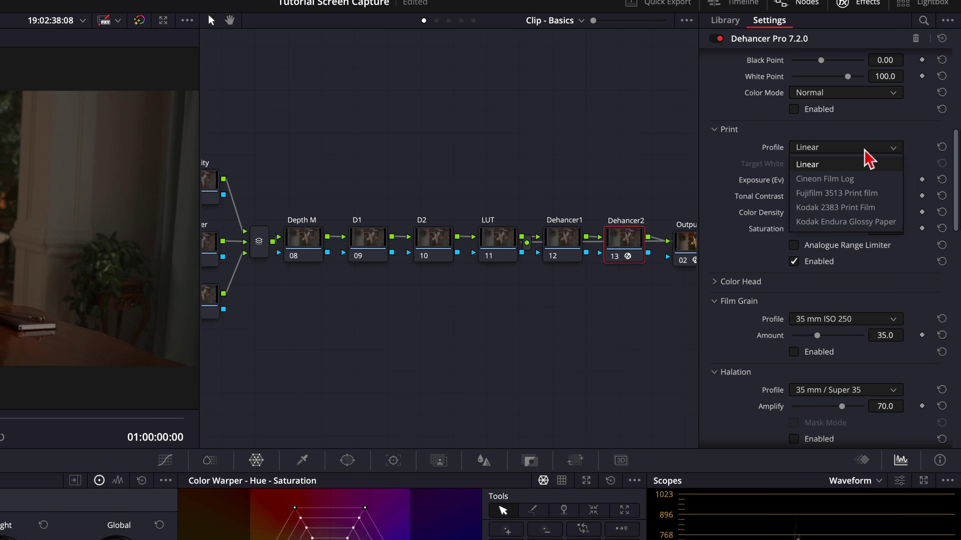
pyautogui.click(840, 207)
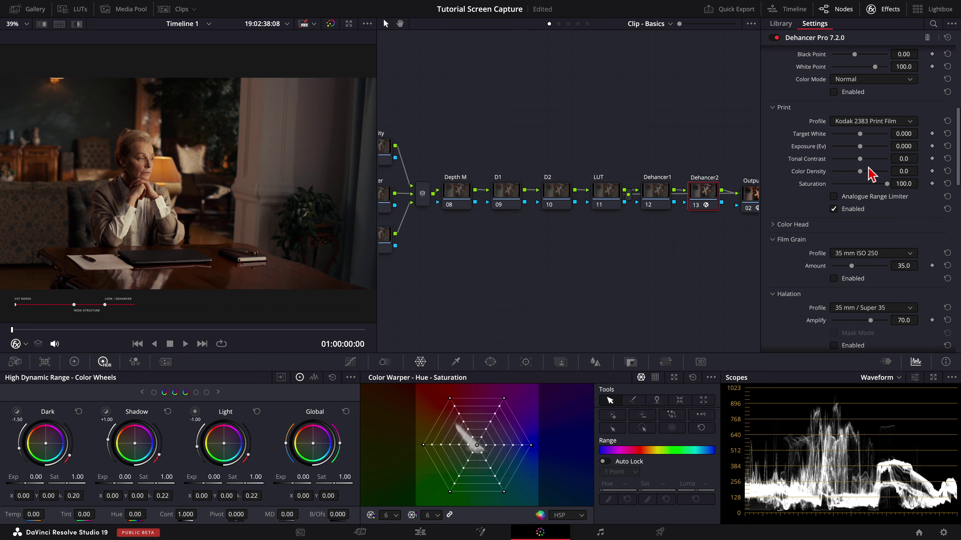
pyautogui.click(835, 197)
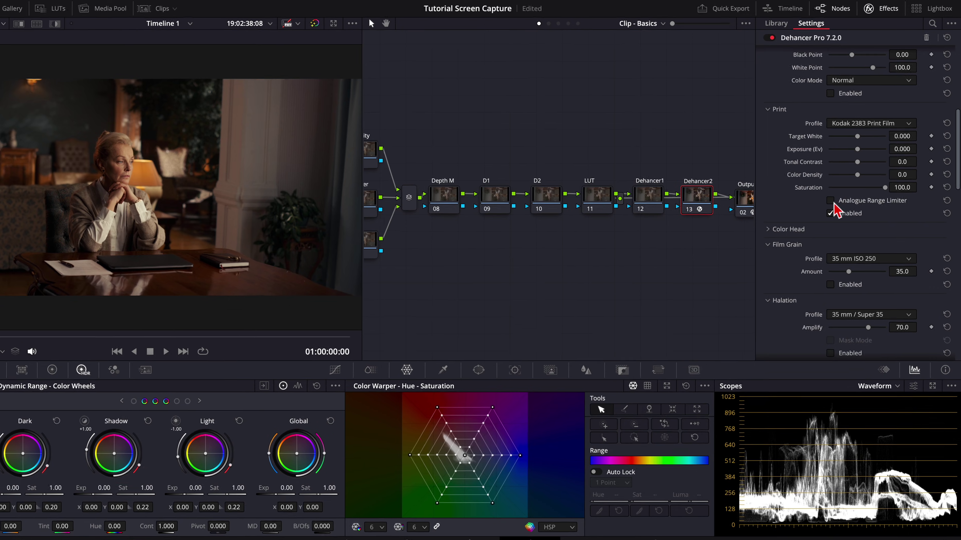
# - Lower the Dehancer2 Total Impact to about 39.5
pyautogui.scroll(-10, 838, 206)
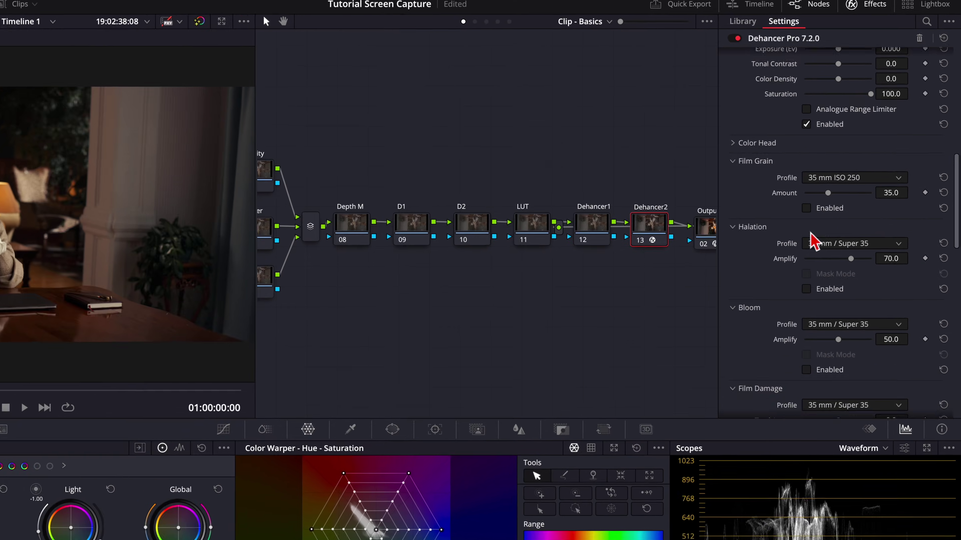
pyautogui.scroll(-8, 801, 254)
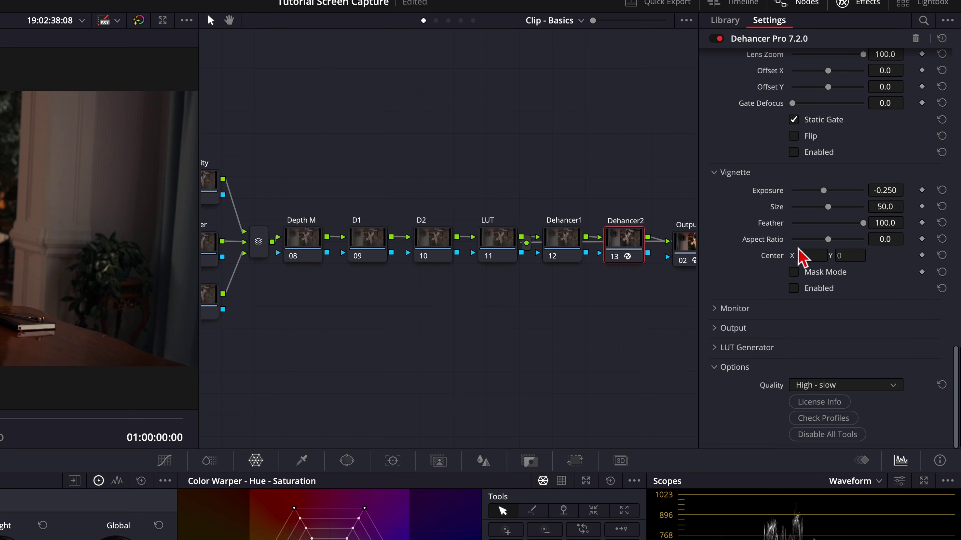
pyautogui.click(716, 327)
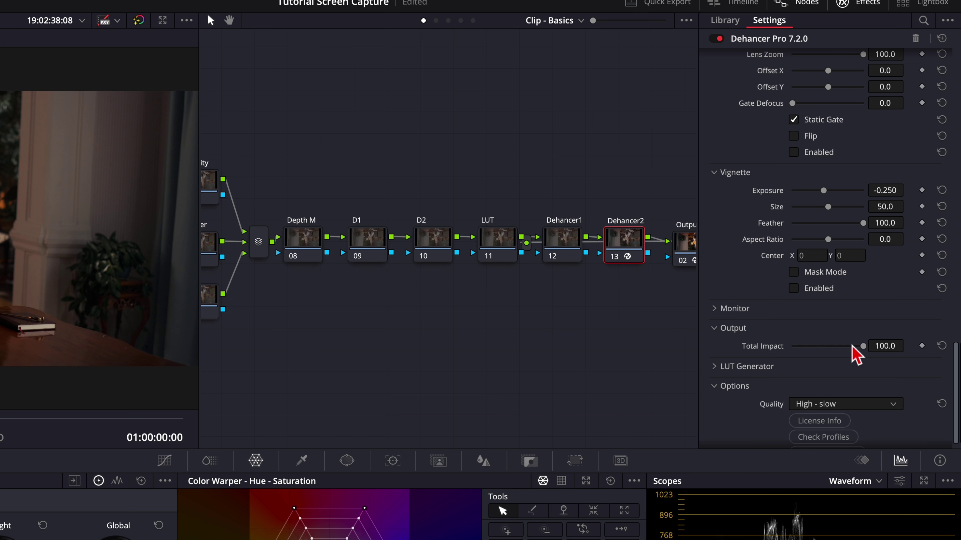
pyautogui.moveTo(864, 346); pyautogui.dragTo(820, 347)
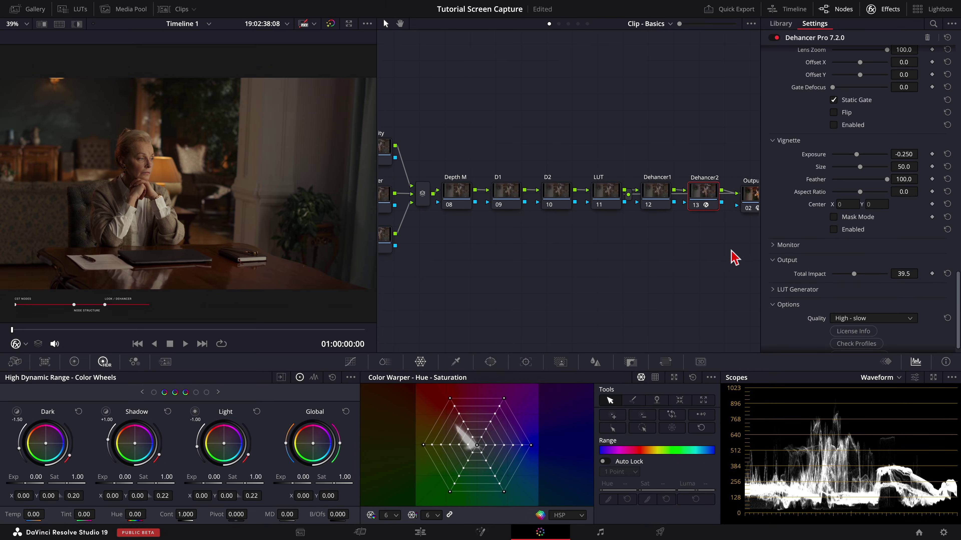
# - Apply Dehancer Pro to the Dehancer1 node with quality High - slow
pyautogui.click(669, 188)
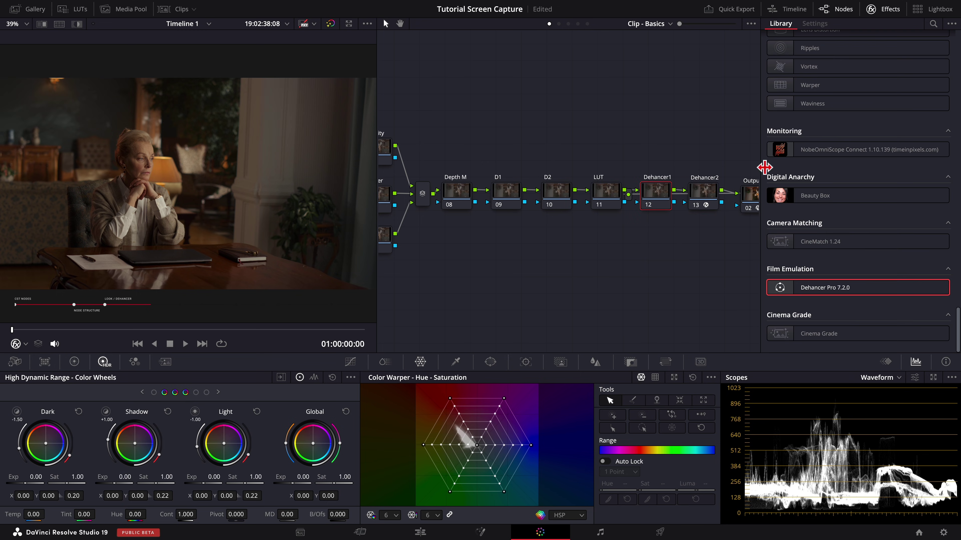
pyautogui.moveTo(813, 295); pyautogui.dragTo(662, 195)
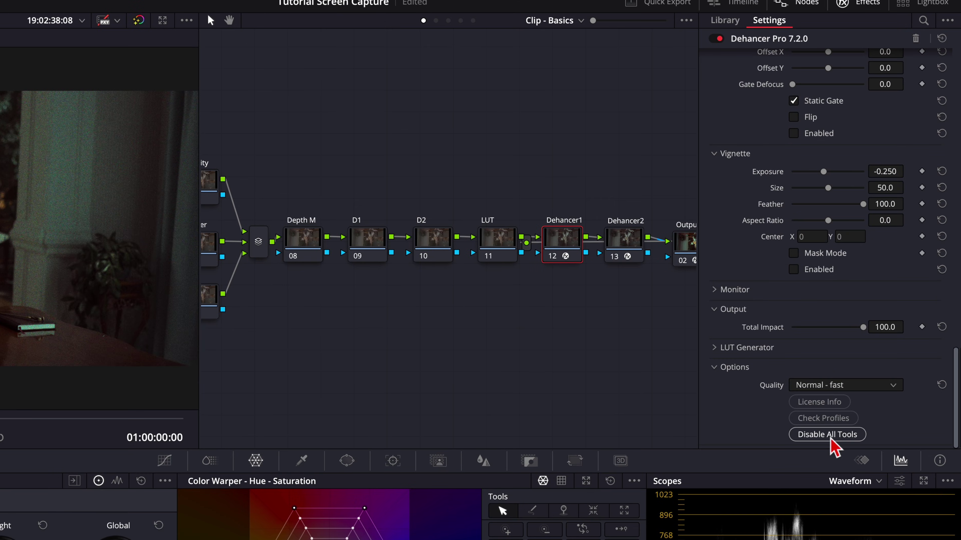
pyautogui.click(833, 386)
pyautogui.click(826, 415)
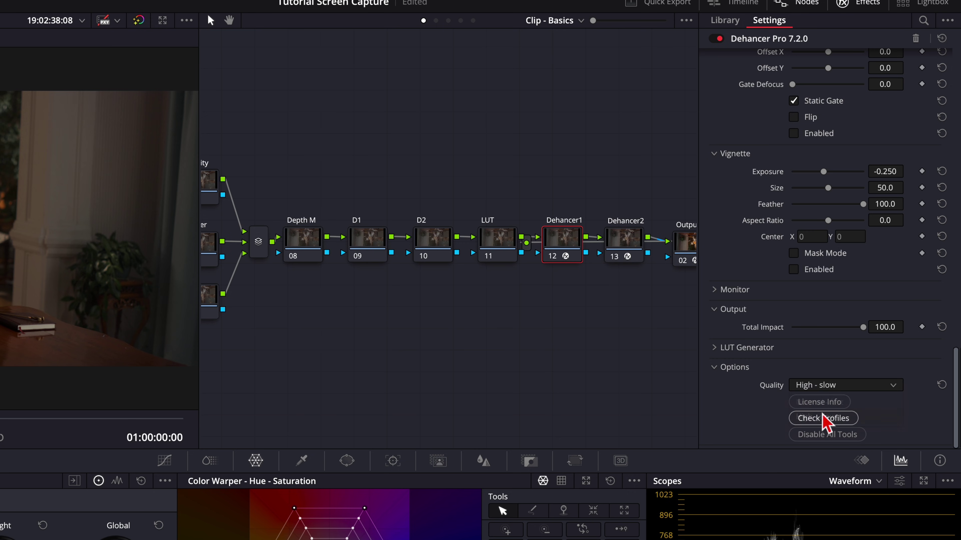
pyautogui.scroll(5, 771, 350)
pyautogui.scroll(10, 770, 350)
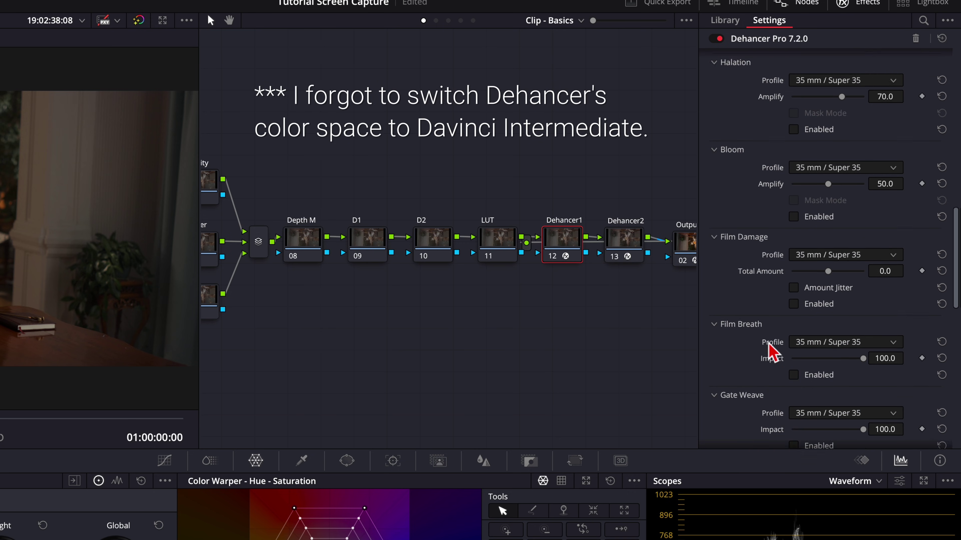
# - Enable Halation and Bloom with Custom profiles and lower Halation impact to 27.5
pyautogui.click(794, 304)
pyautogui.click(794, 391)
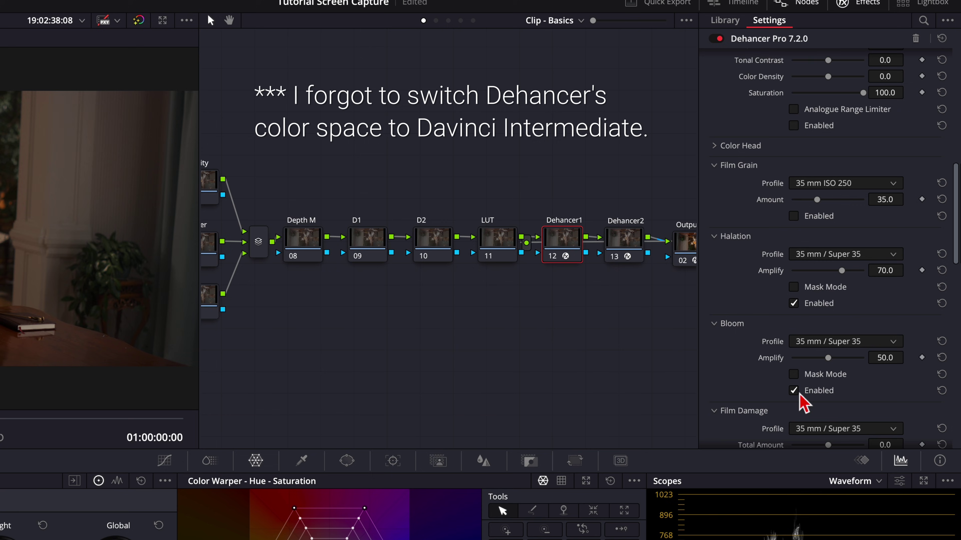
pyautogui.click(862, 255)
pyautogui.click(851, 271)
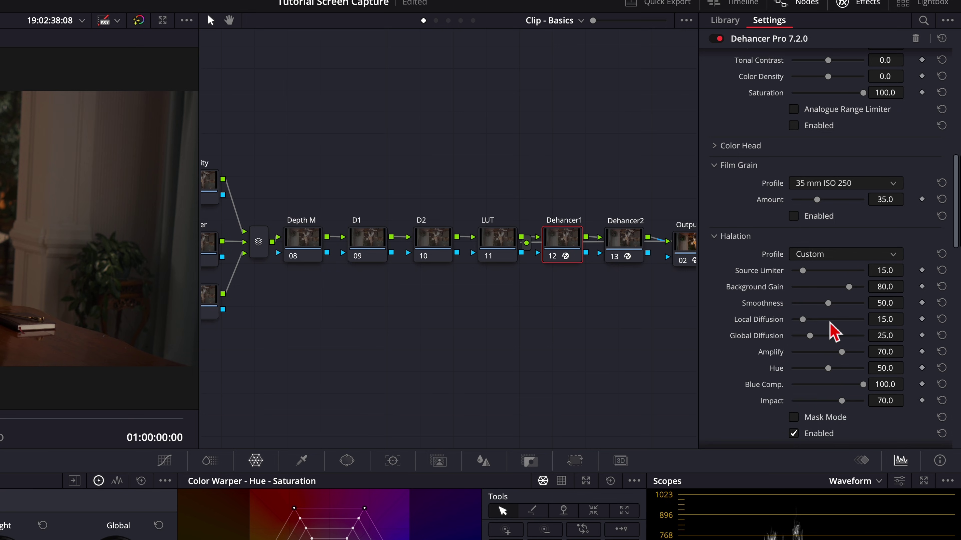
pyautogui.scroll(-3, 834, 349)
pyautogui.click(836, 373)
pyautogui.click(831, 391)
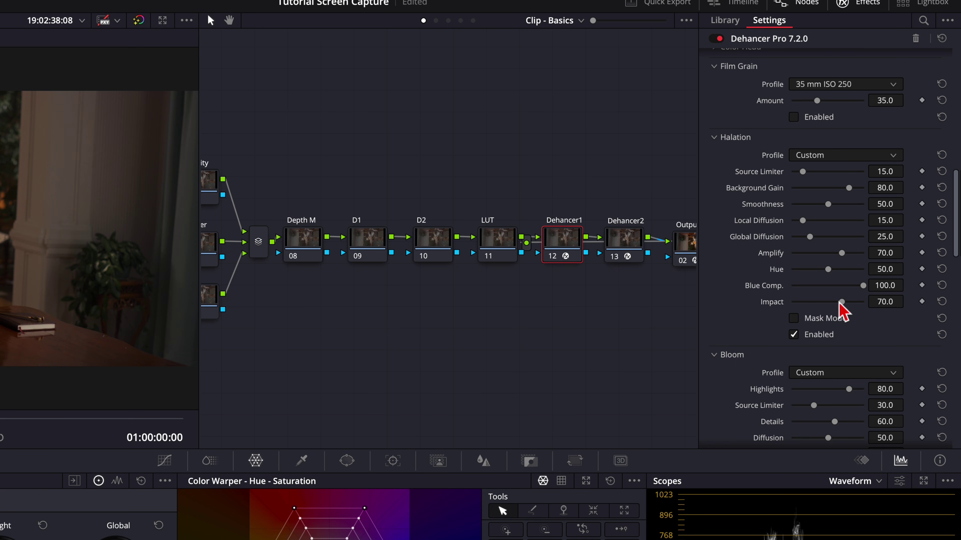
pyautogui.moveTo(841, 301); pyautogui.dragTo(808, 285)
pyautogui.scroll(-2, 772, 352)
pyautogui.scroll(-4, 768, 363)
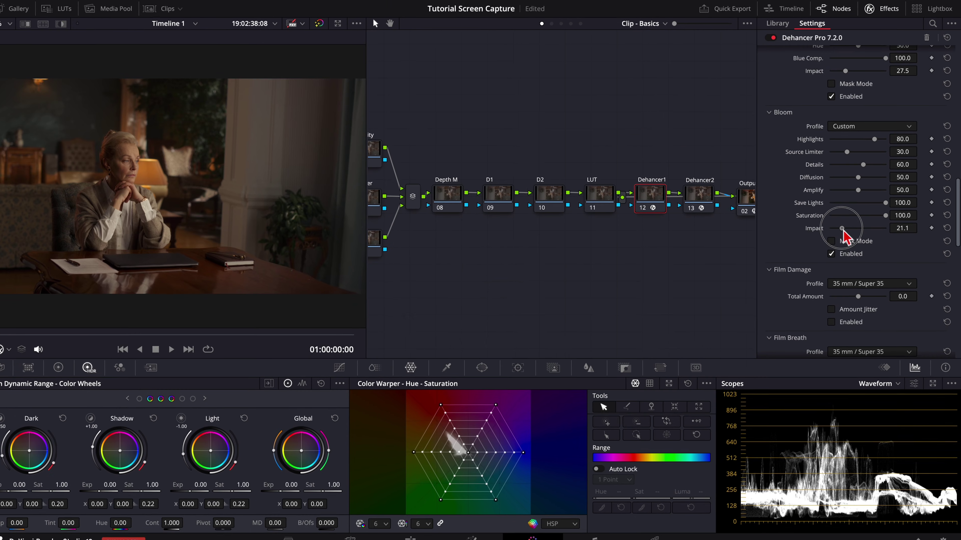
# - Apply the CKC Voyager Essential Cruces LUT to the LUT node, Key Output Gain 0.811
pyautogui.click(885, 11)
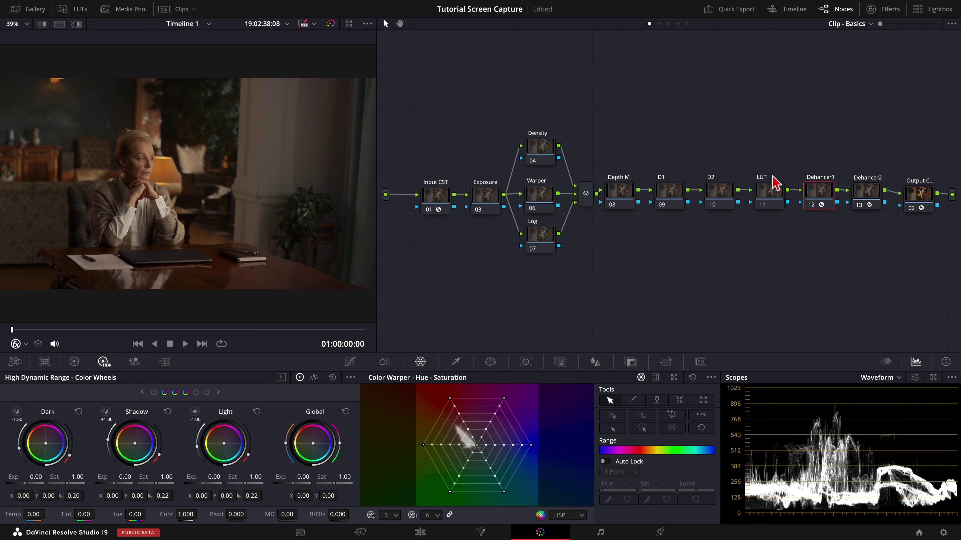
pyautogui.click(769, 189)
pyautogui.click(80, 9)
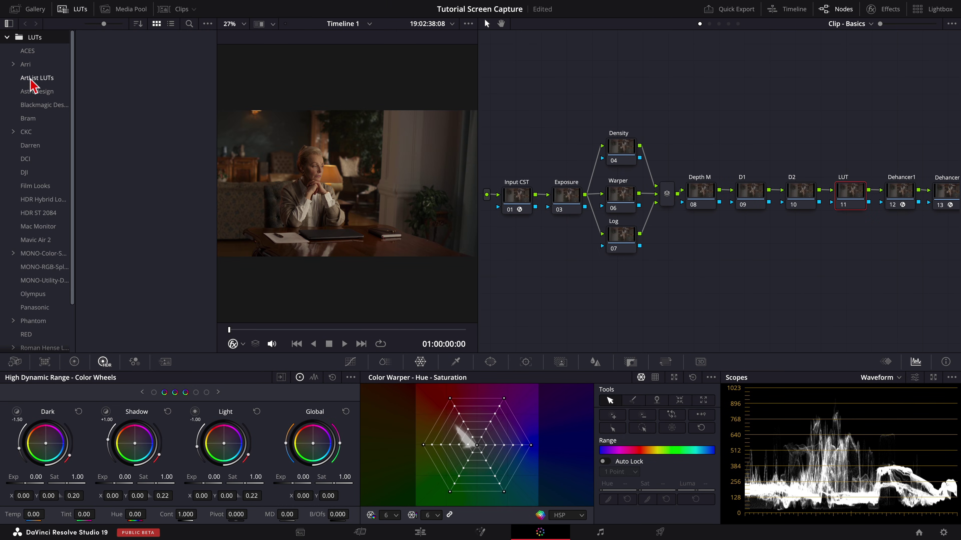
pyautogui.click(13, 131)
pyautogui.click(19, 159)
pyautogui.click(25, 200)
pyautogui.click(53, 213)
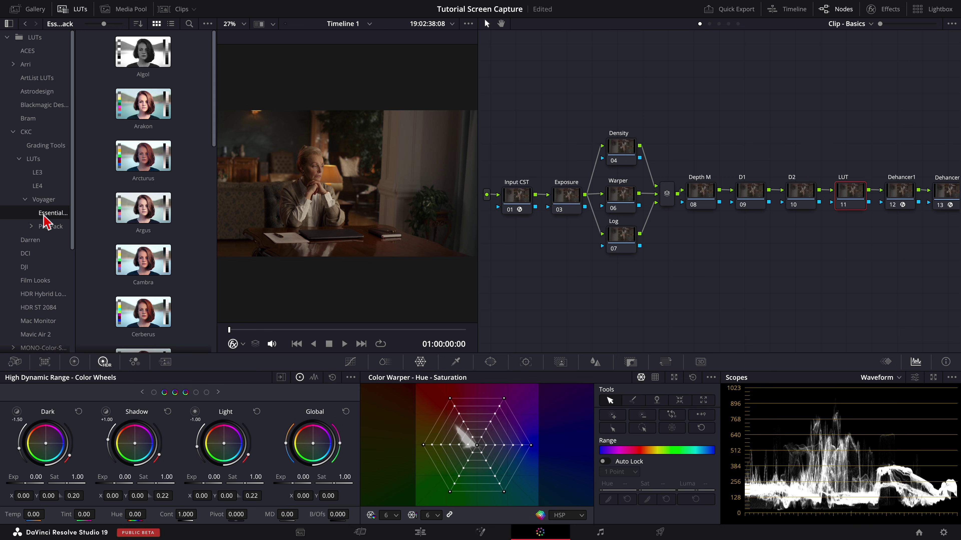
pyautogui.scroll(-2, 195, 262)
pyautogui.scroll(-2, 195, 261)
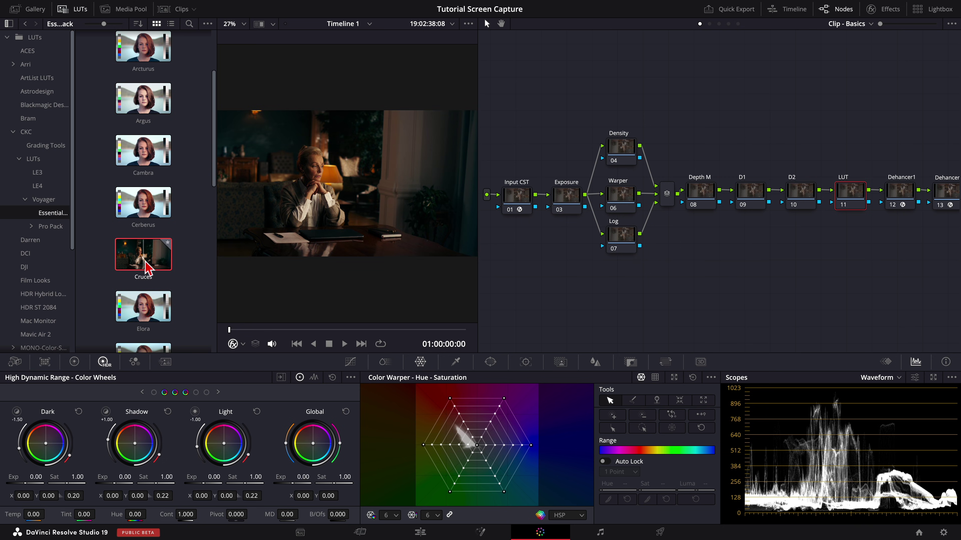
pyautogui.moveTo(146, 264); pyautogui.dragTo(867, 208)
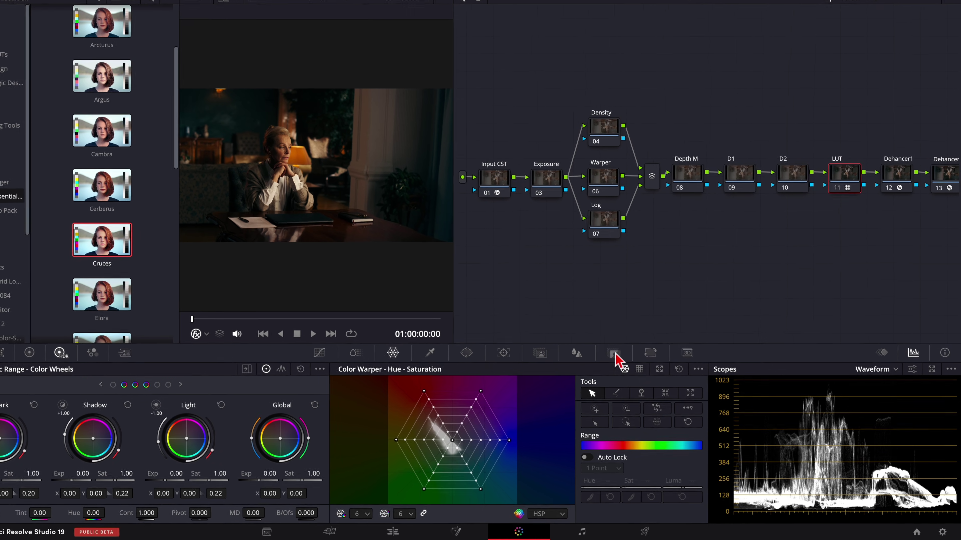
pyautogui.click(631, 361)
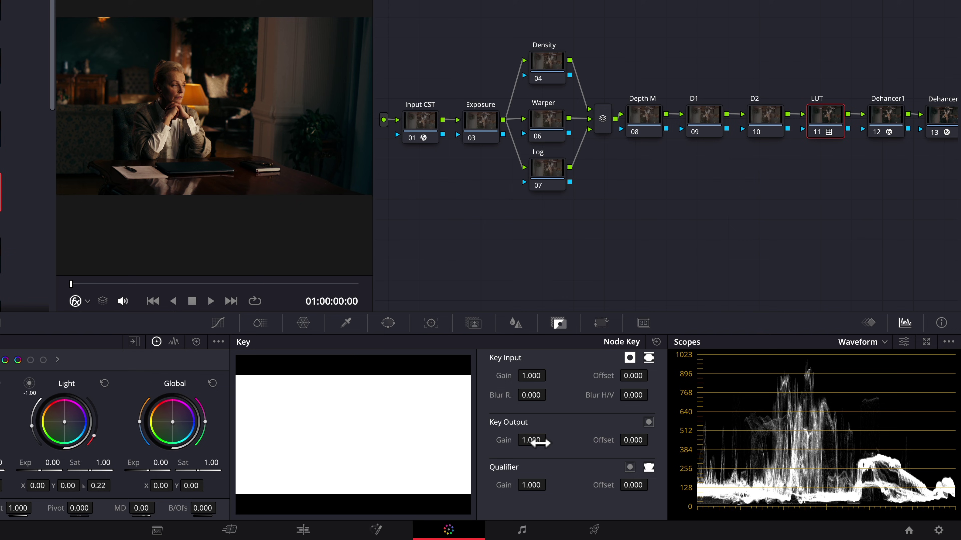
pyautogui.moveTo(549, 445); pyautogui.dragTo(419, 458)
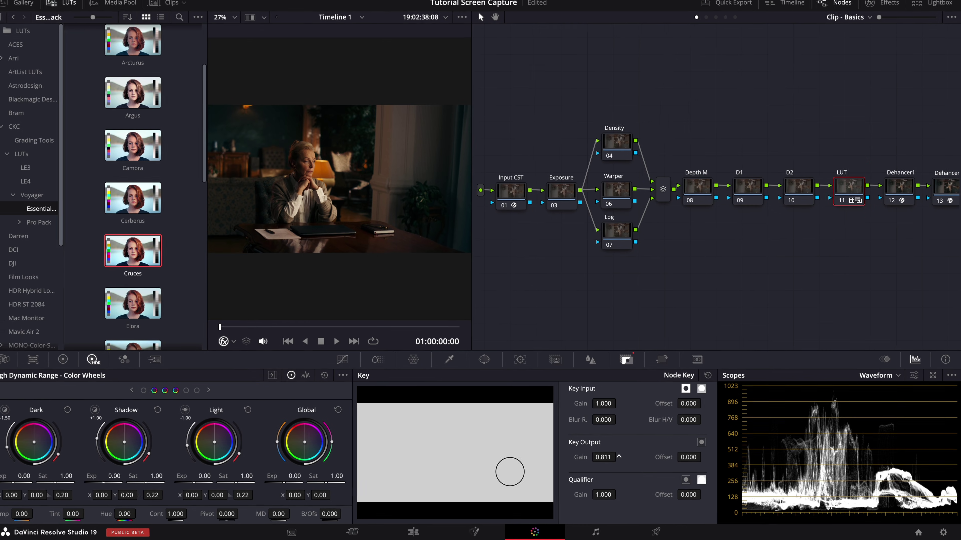
# - Close the LUT browser and raise the Exposure node's global exposure to 0.05
pyautogui.click(80, 9)
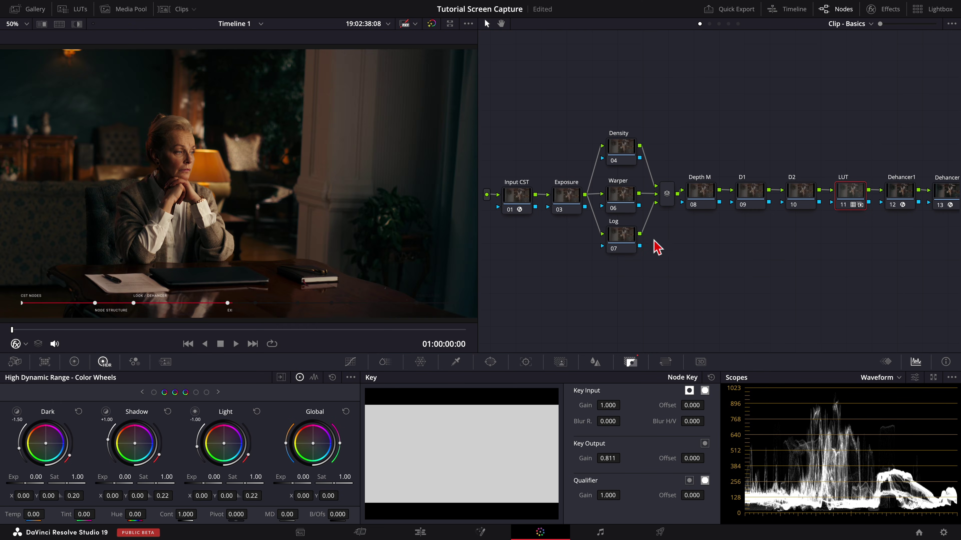
pyautogui.click(567, 197)
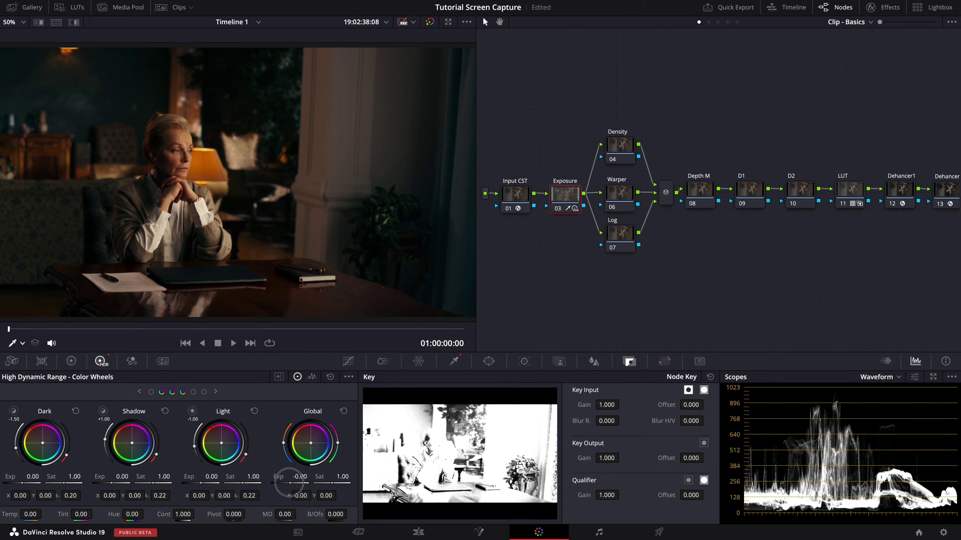
pyautogui.moveTo(289, 484); pyautogui.dragTo(290, 483)
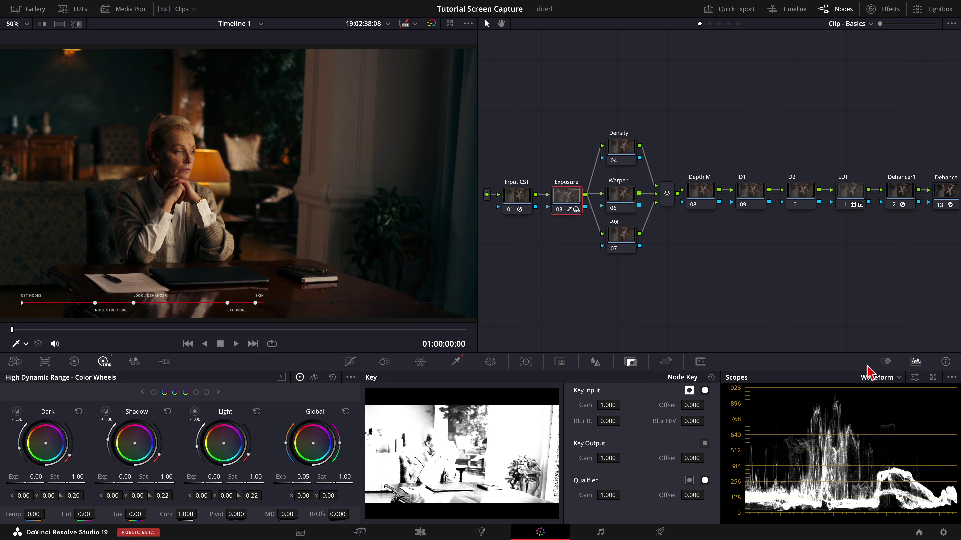
# - Switch the scope display from Waveform to Vectorscope
pyautogui.click(897, 378)
pyautogui.click(893, 414)
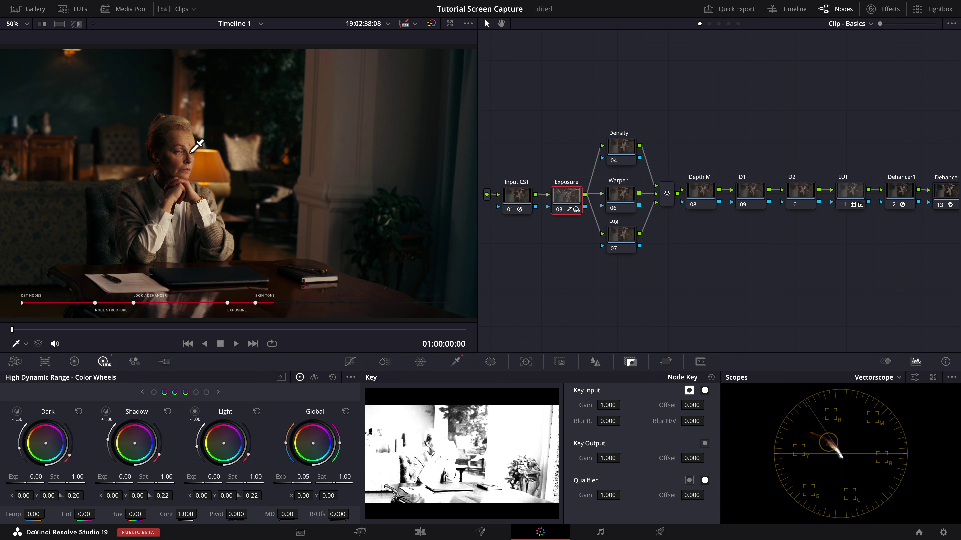
# - Apply a DCTL effect to the Density node using MONO-SAT-DENSITY-HUE-v3.0
pyautogui.click(883, 8)
pyautogui.moveTo(805, 326); pyautogui.dragTo(588, 152)
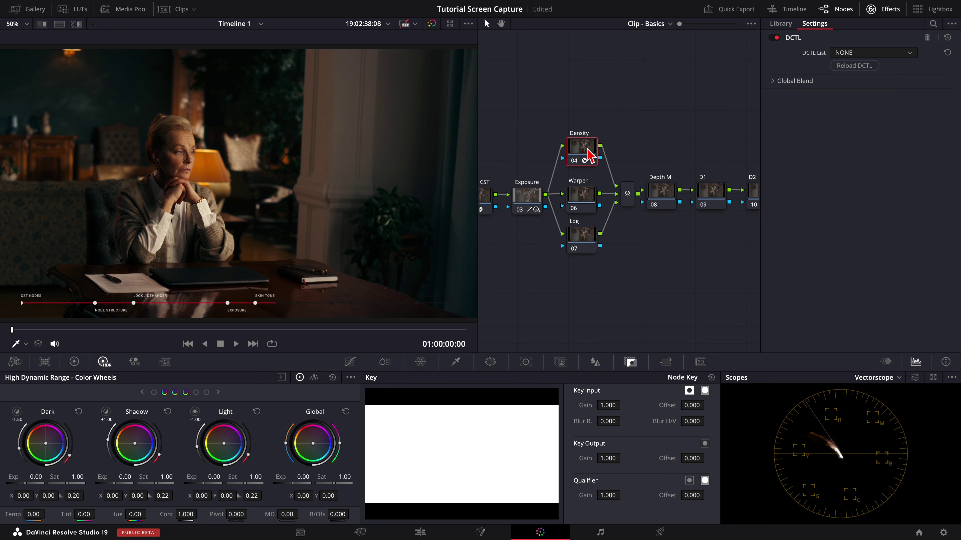
pyautogui.click(883, 53)
pyautogui.scroll(-5, 870, 124)
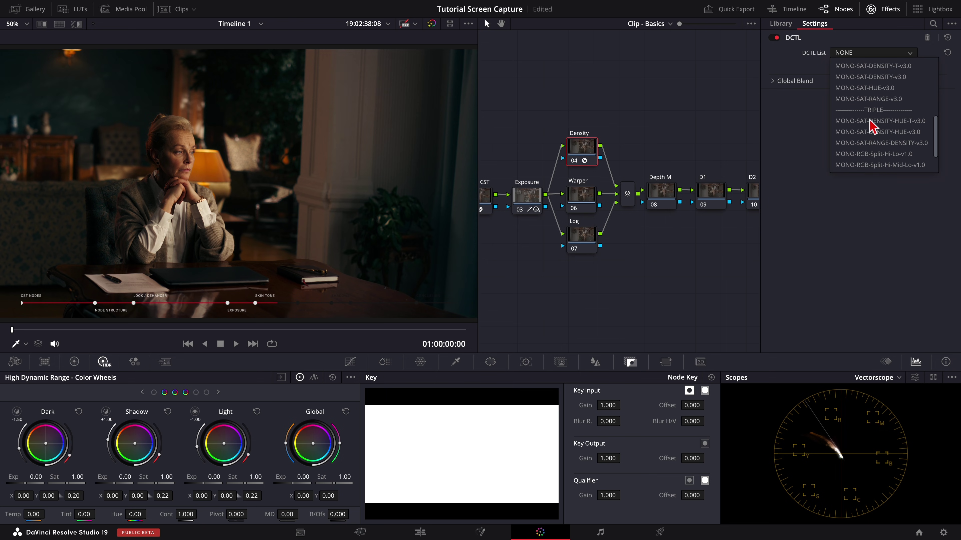
pyautogui.click(876, 134)
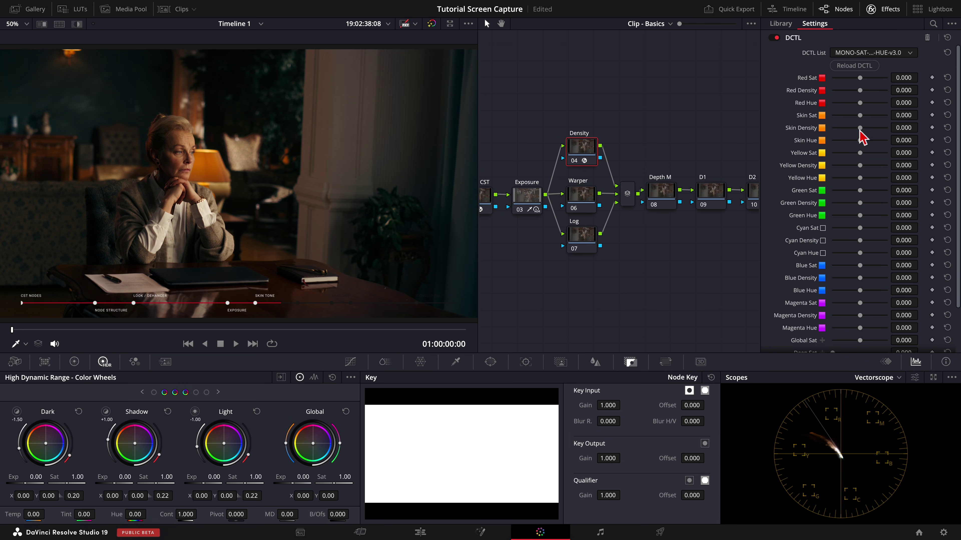
# - Set the DCTL's Skin Hue to 0.075 and Skin Sat to -0.044
pyautogui.moveTo(904, 140); pyautogui.dragTo(936, 140)
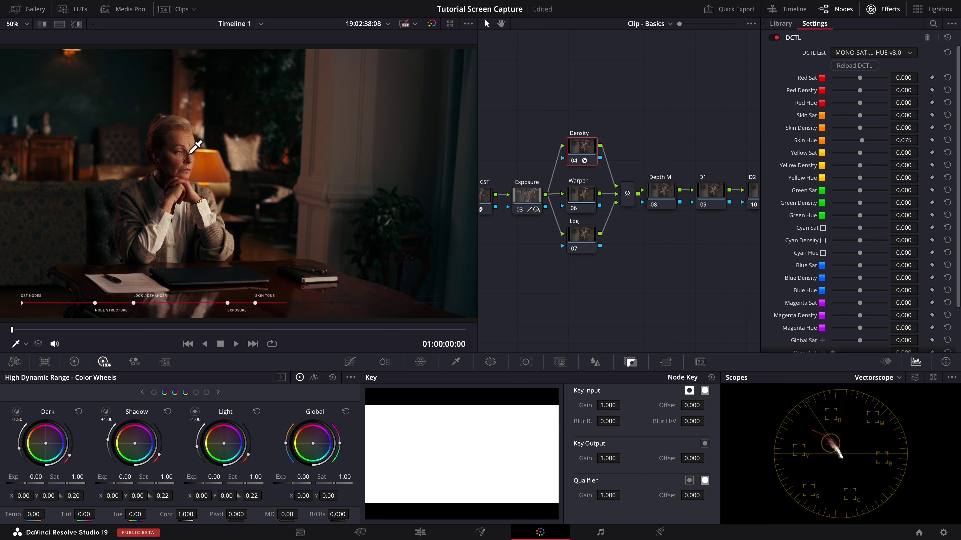
pyautogui.hotkey('alt', 'f')
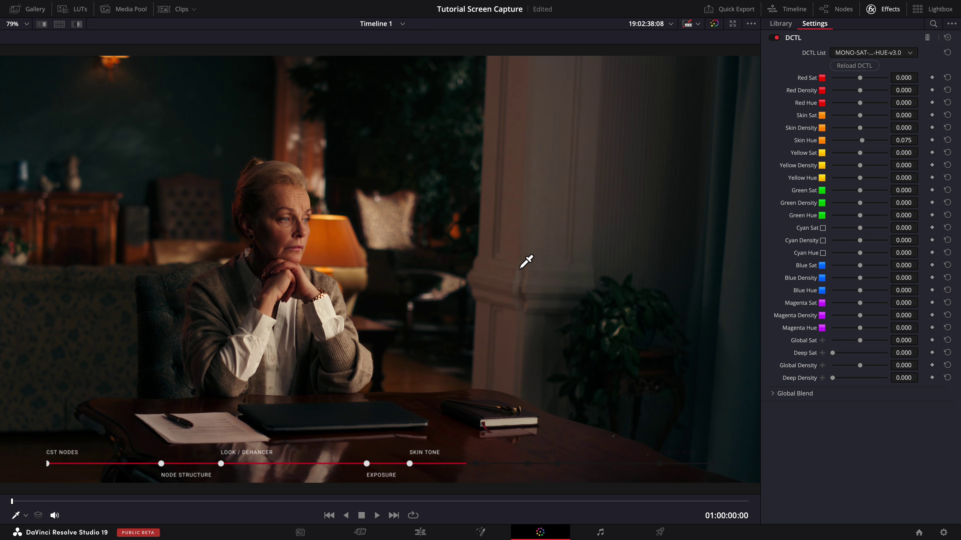
pyautogui.hotkey('alt', 'f')
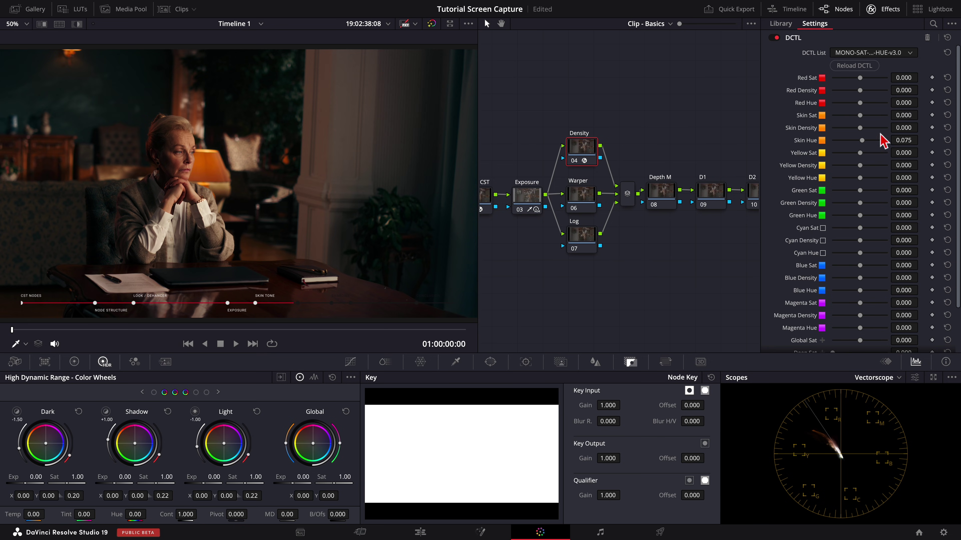
pyautogui.moveTo(905, 117)
pyautogui.mouseDown()
pyautogui.moveTo(878, 121)
pyautogui.moveTo(919, 130)
pyautogui.moveTo(909, 130)
pyautogui.mouseUp()
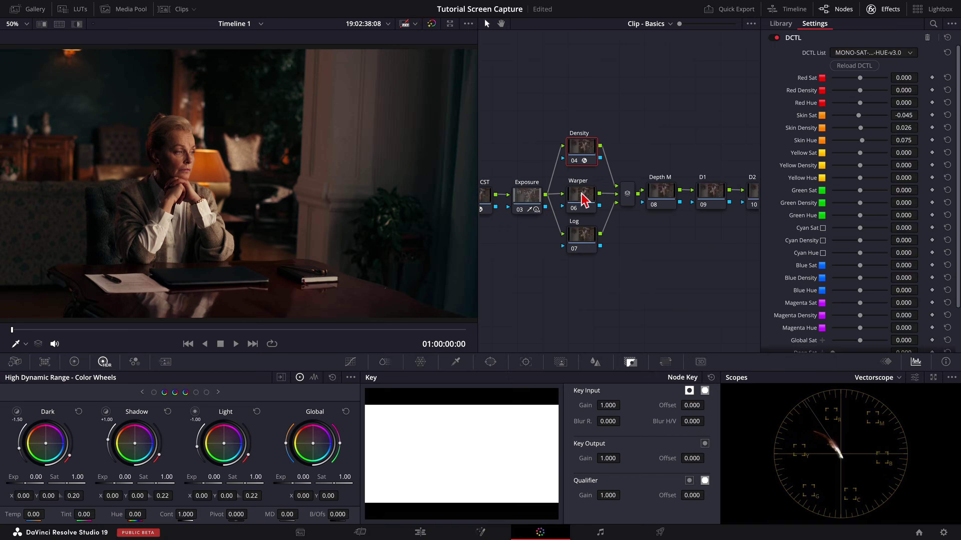
# - Open an expanded Color Warper on the Warper node with a 16-point grid
pyautogui.click(581, 194)
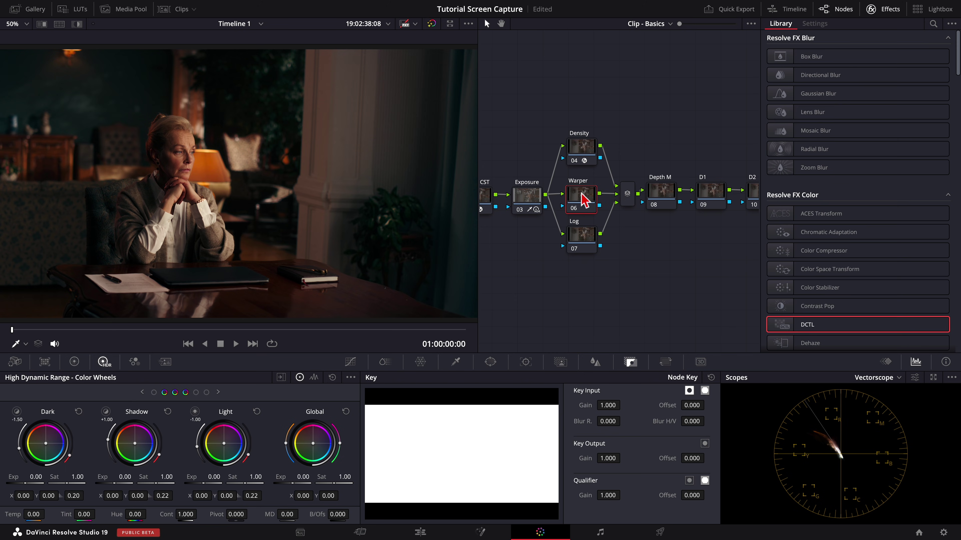
pyautogui.click(887, 10)
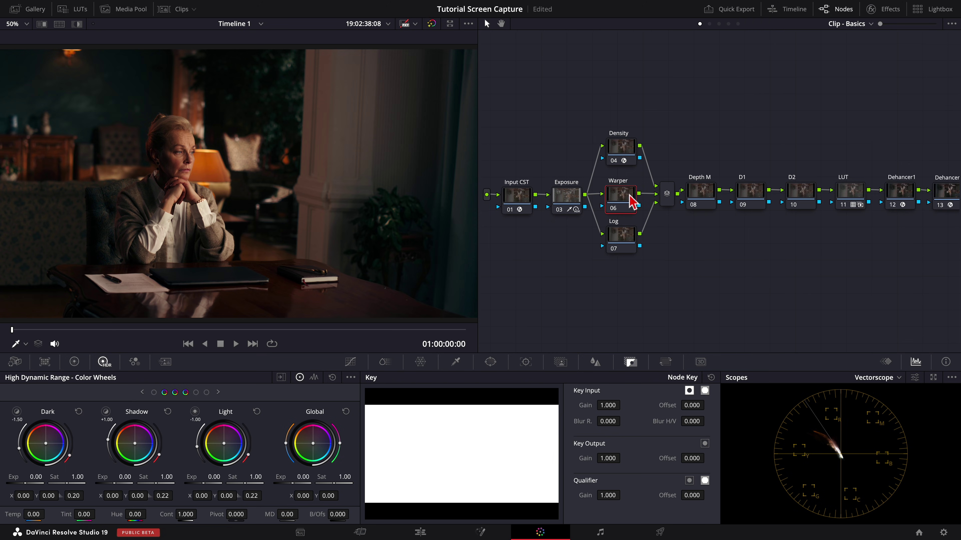
pyautogui.click(420, 362)
pyautogui.click(674, 377)
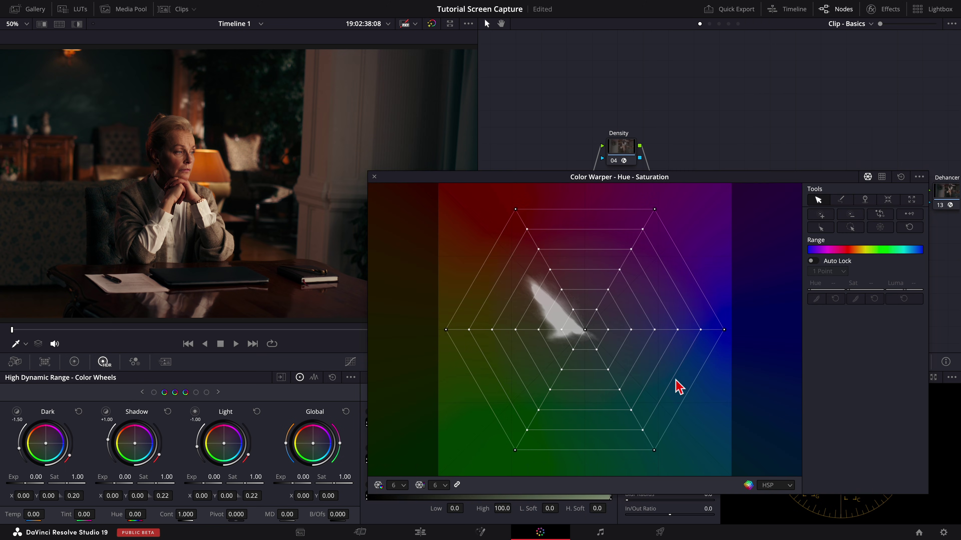
pyautogui.click(441, 485)
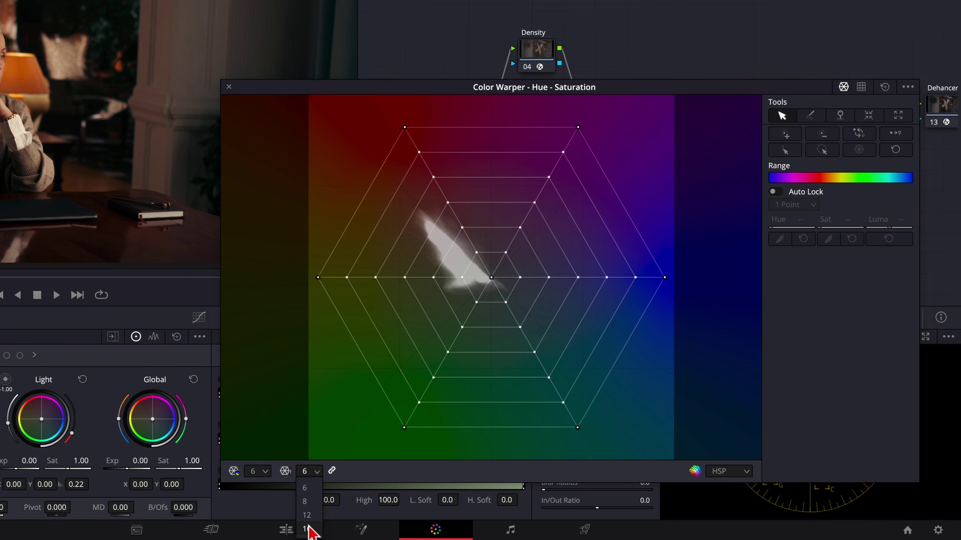
pyautogui.click(307, 528)
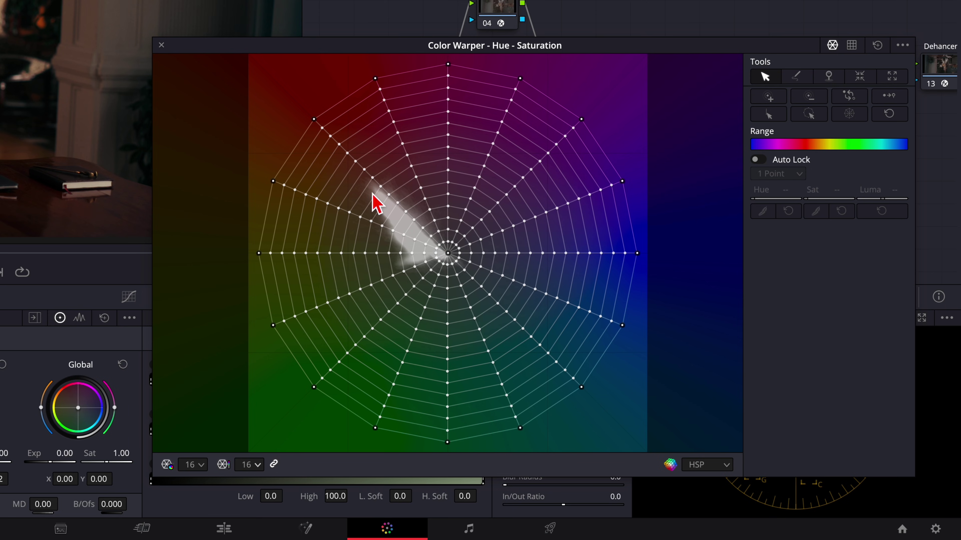
# - Marquee-select the skin-tone grid points near the centre and review the image
pyautogui.moveTo(374, 193); pyautogui.dragTo(436, 270)
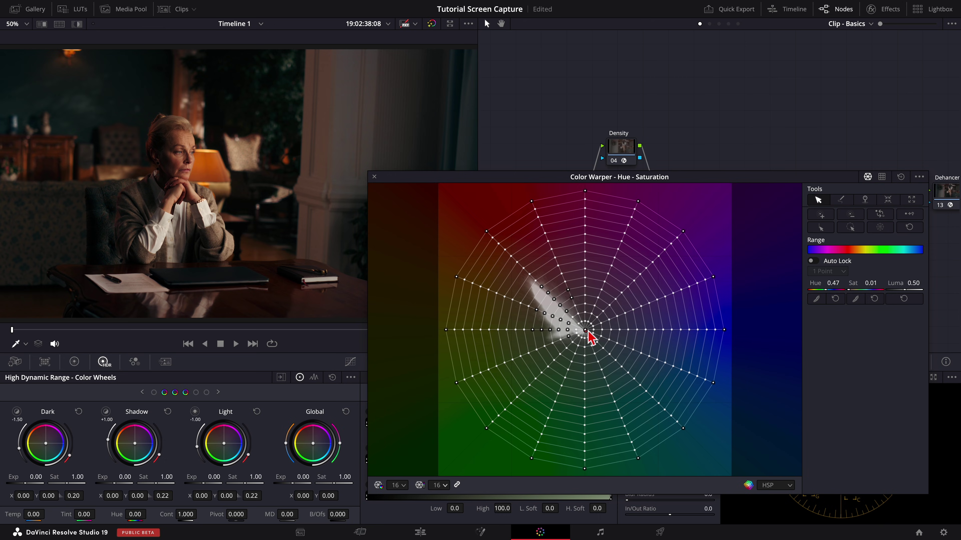
pyautogui.hotkey('alt', 'f')
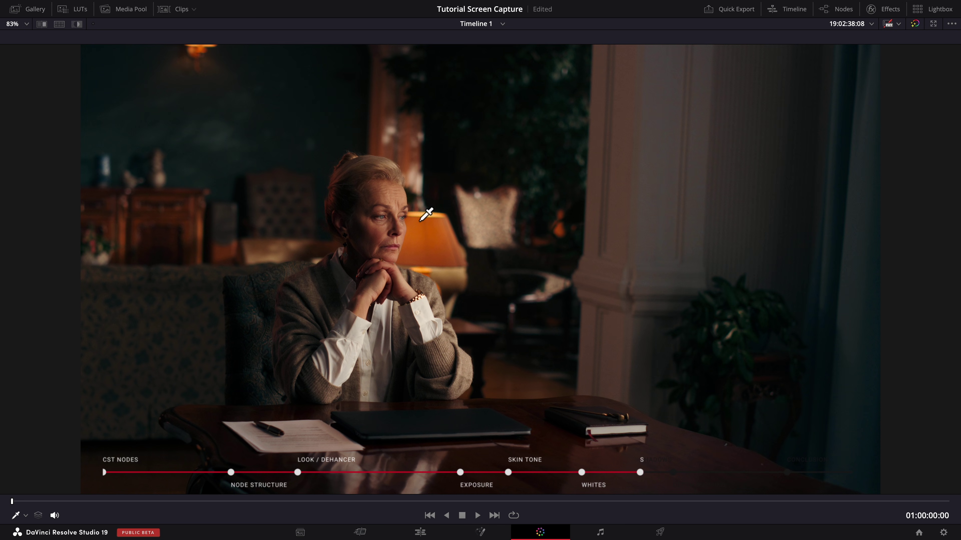
pyautogui.hotkey('alt', 'f')
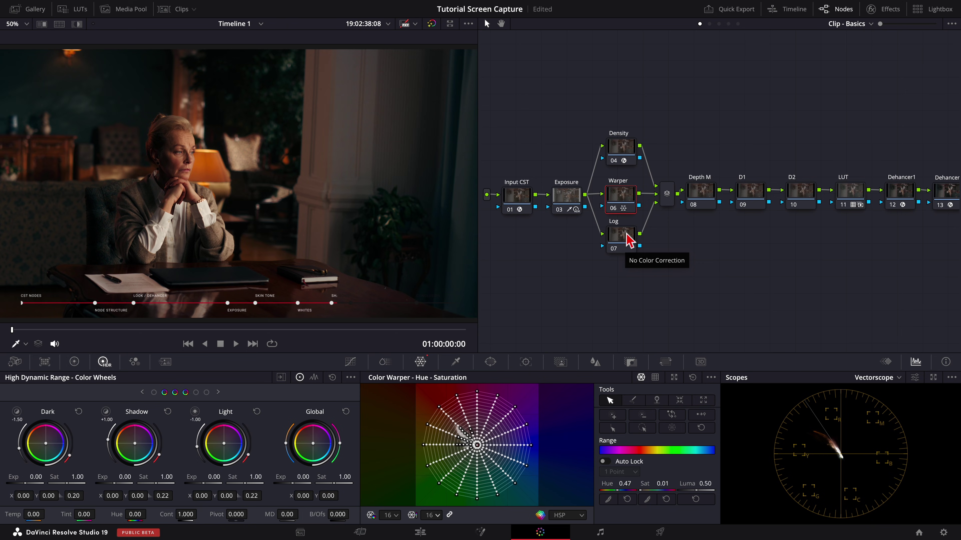
# - On the Log node, lower the Log-wheels Shadow red value to -0.01 and review
pyautogui.click(629, 241)
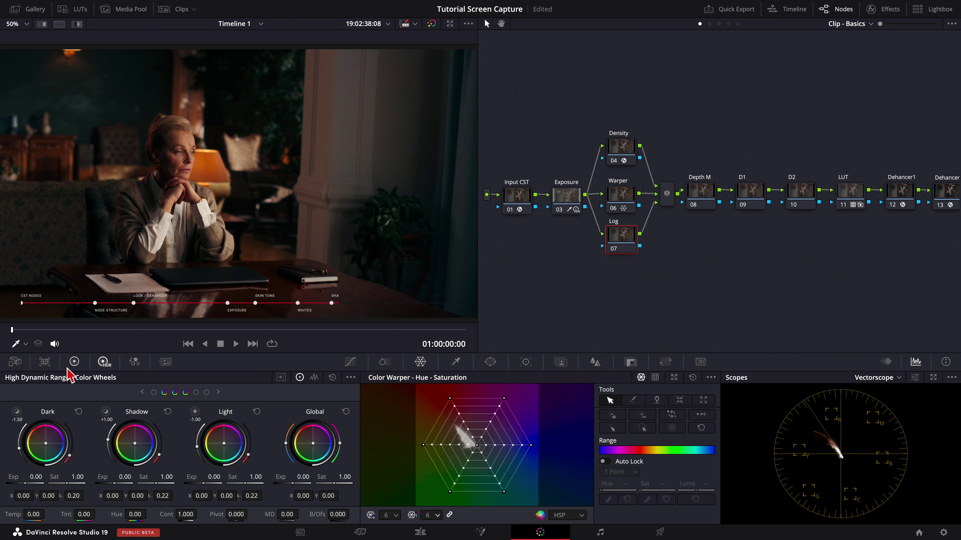
pyautogui.click(74, 361)
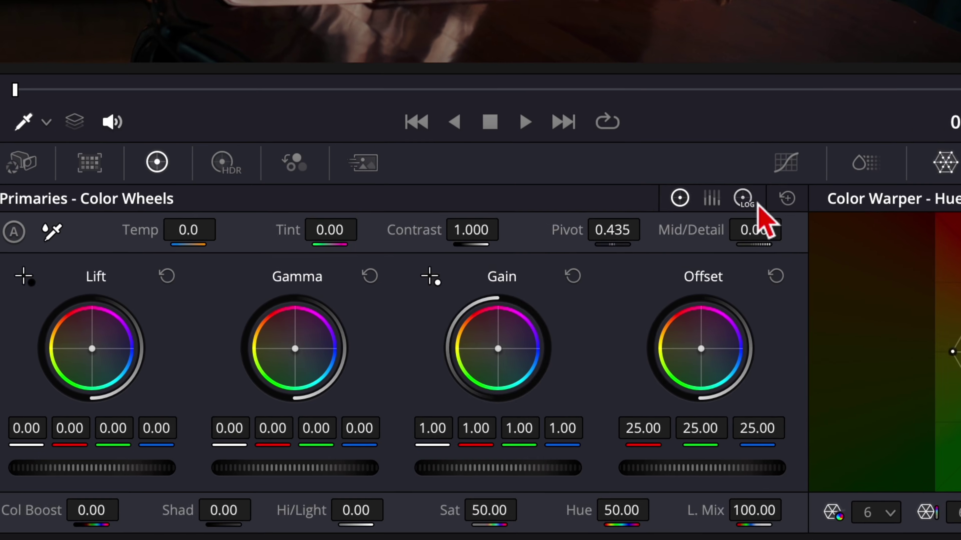
pyautogui.click(331, 377)
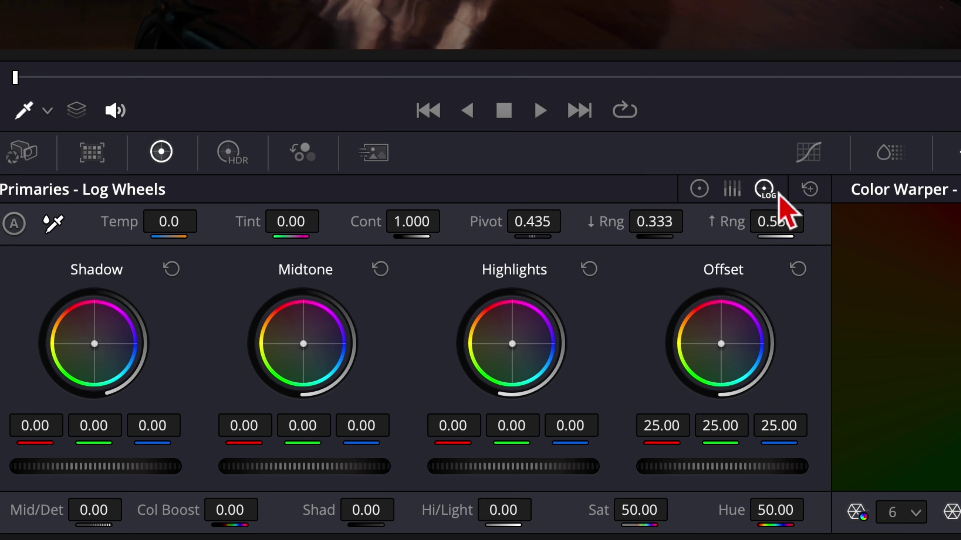
pyautogui.moveTo(47, 426); pyautogui.dragTo(34, 424)
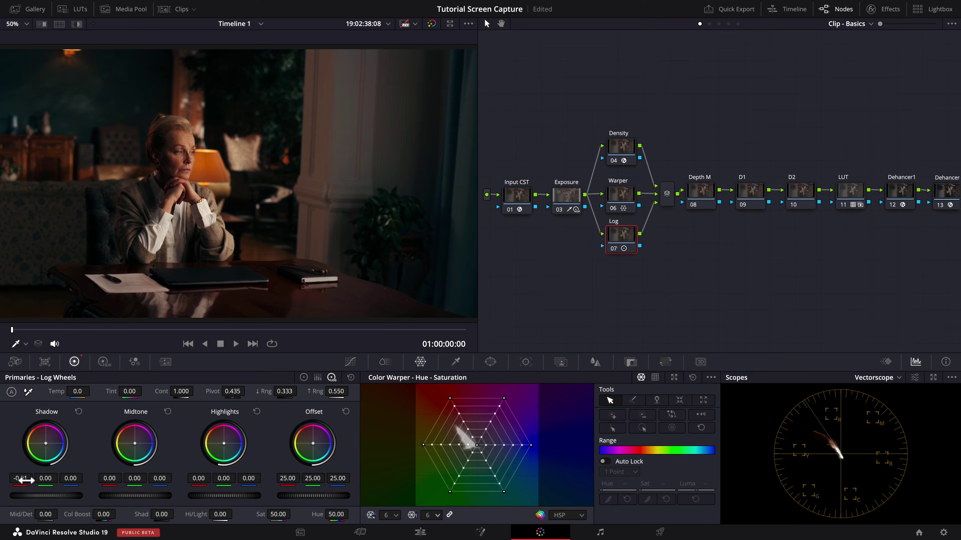
pyautogui.hotkey('alt', 'f')
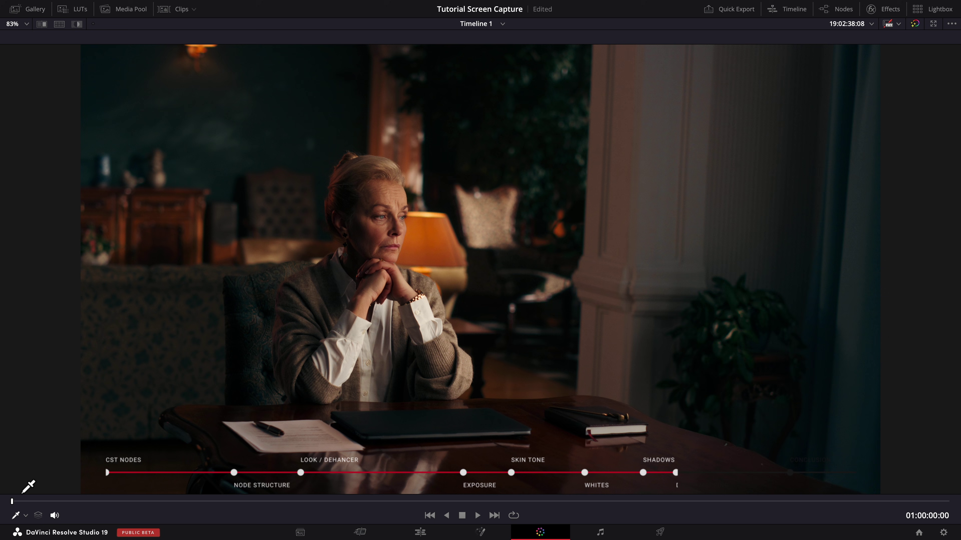
pyautogui.hotkey('alt', 'f')
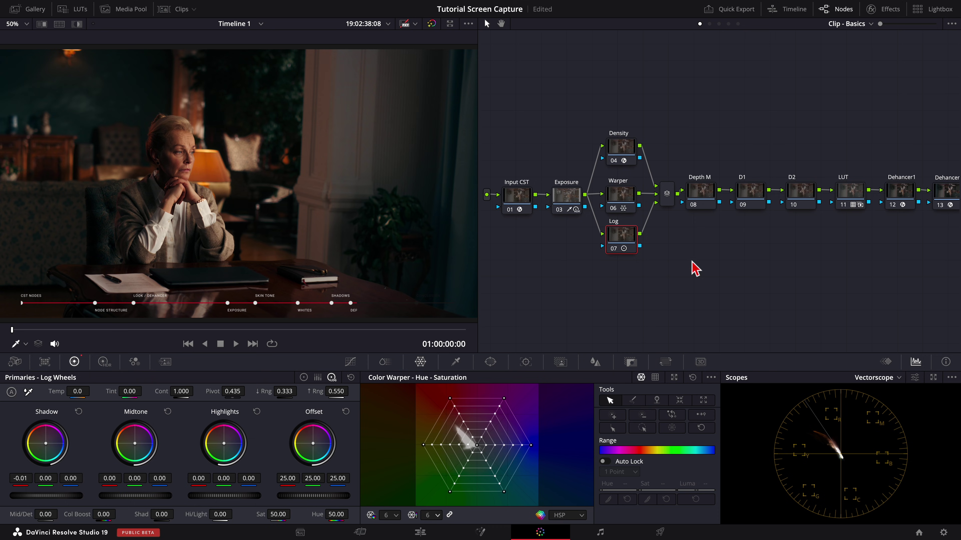
# - Find 'depth' in the Effects Library and apply Depth Map to the Depth M node
pyautogui.click(705, 201)
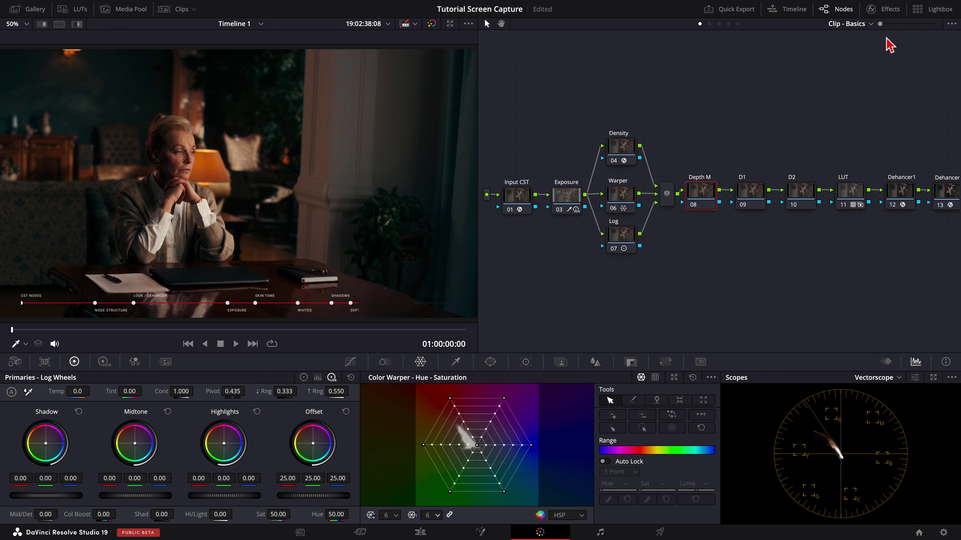
pyautogui.click(882, 9)
pyautogui.click(933, 23)
pyautogui.write('de')
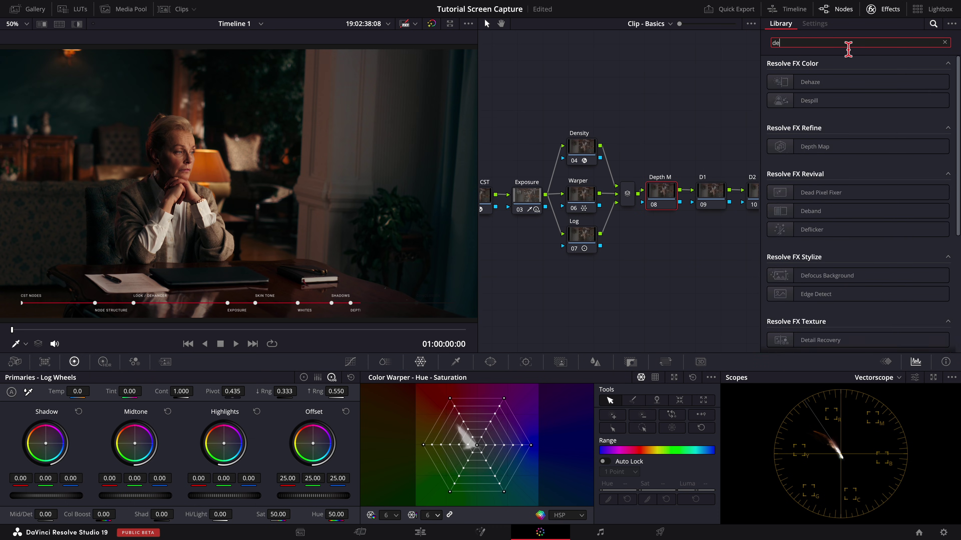
pyautogui.write('pth')
pyautogui.moveTo(834, 80); pyautogui.dragTo(662, 194)
# - Keep Depth Map quality at Better and turn off Depth Map Preview
pyautogui.click(893, 78)
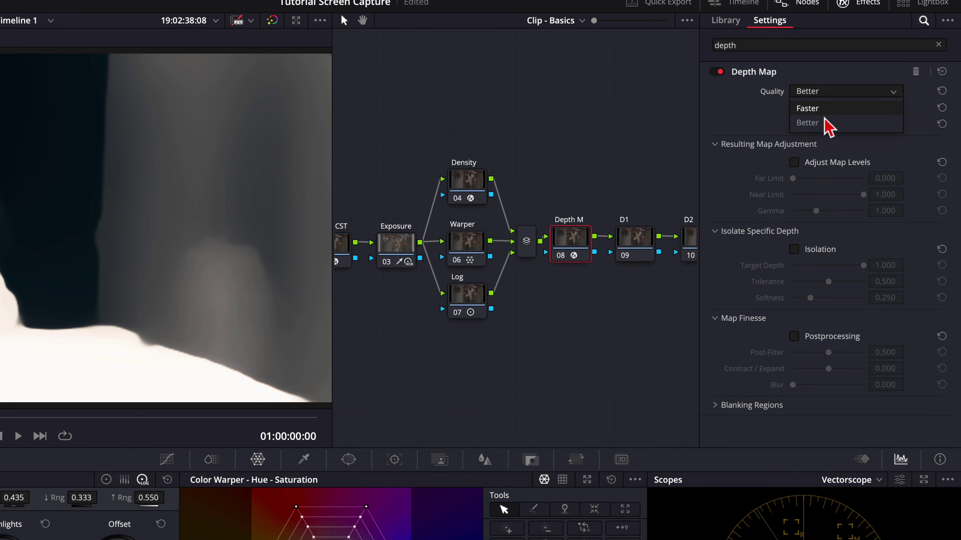
pyautogui.click(853, 104)
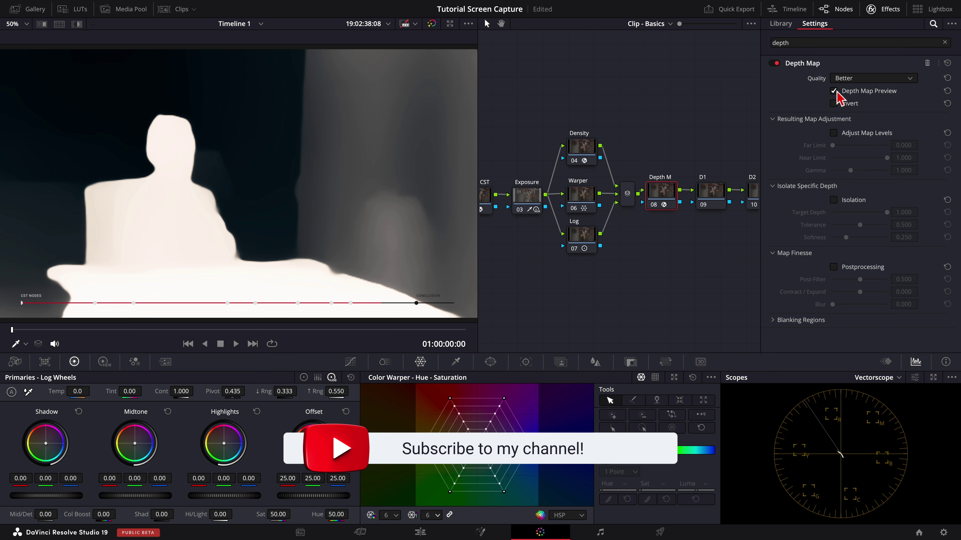
pyautogui.click(834, 91)
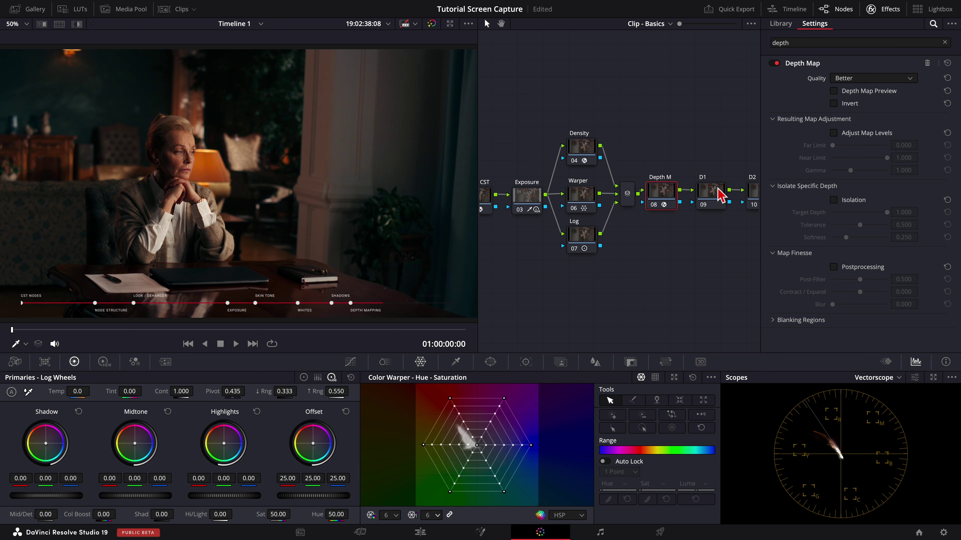
# - Feed the Depth M node's depth map into node D1 as its key
pyautogui.hotkey('ctrl', 'shift', 'f')
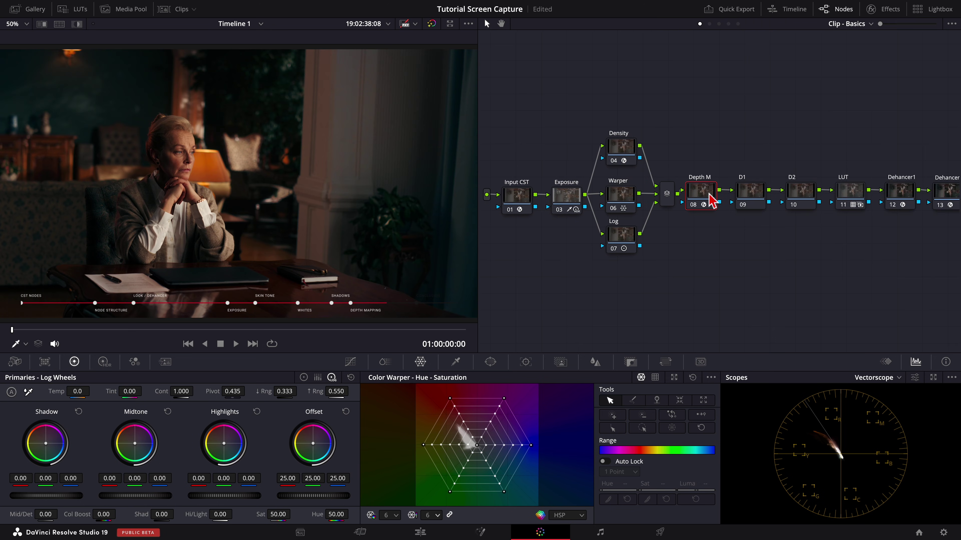
pyautogui.click(755, 200)
pyautogui.moveTo(722, 204); pyautogui.dragTo(734, 204)
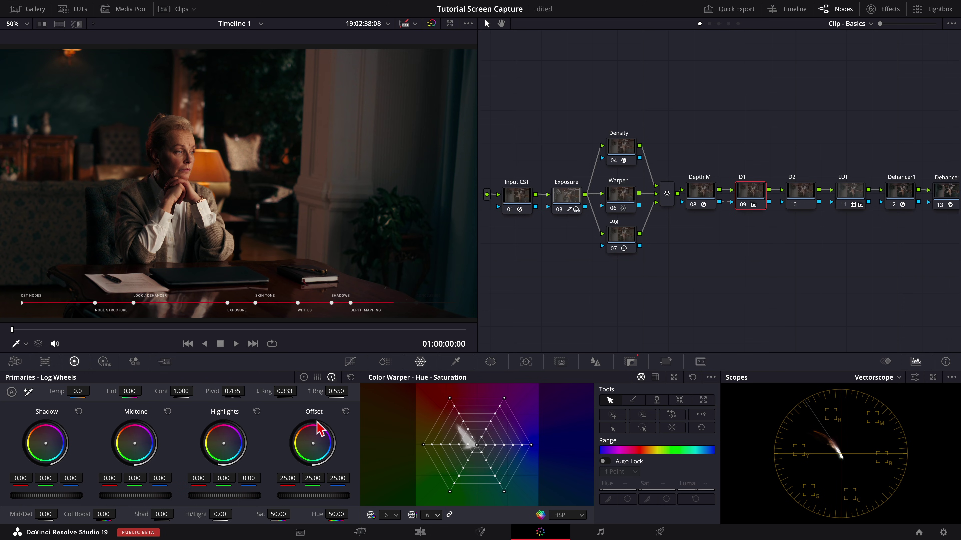
# - Raise D1's HDR Light zone exposure to 0.13
pyautogui.click(104, 363)
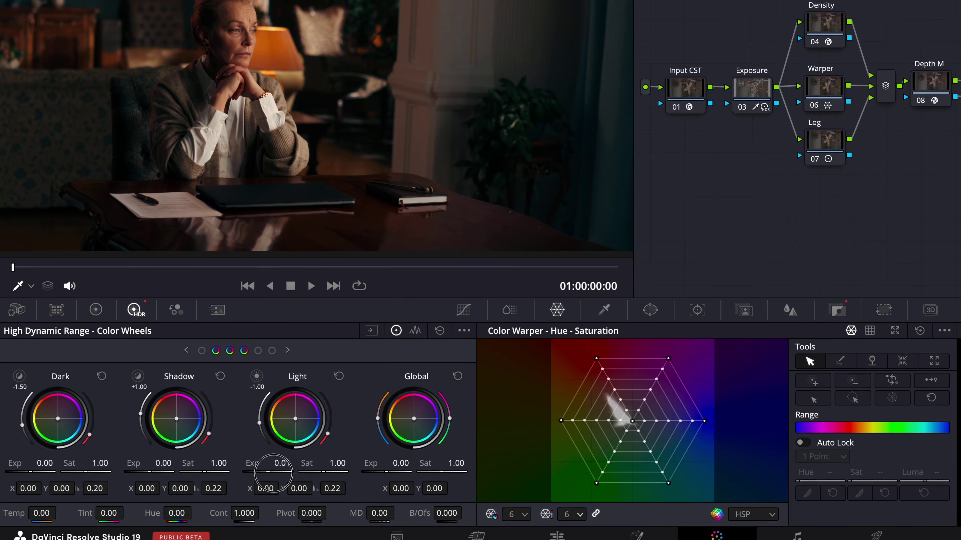
pyautogui.moveTo(211, 487); pyautogui.dragTo(234, 487)
pyautogui.moveTo(321, 476); pyautogui.dragTo(289, 485)
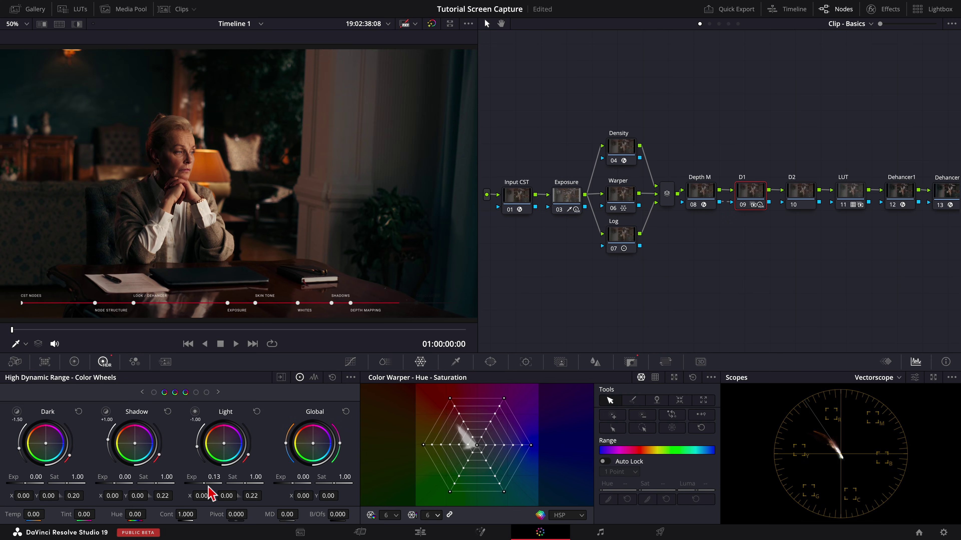
# - Replace D2 with a serial node 'D2 Out' after D1 and lower its Dark exposure to -0.72
pyautogui.click(807, 202)
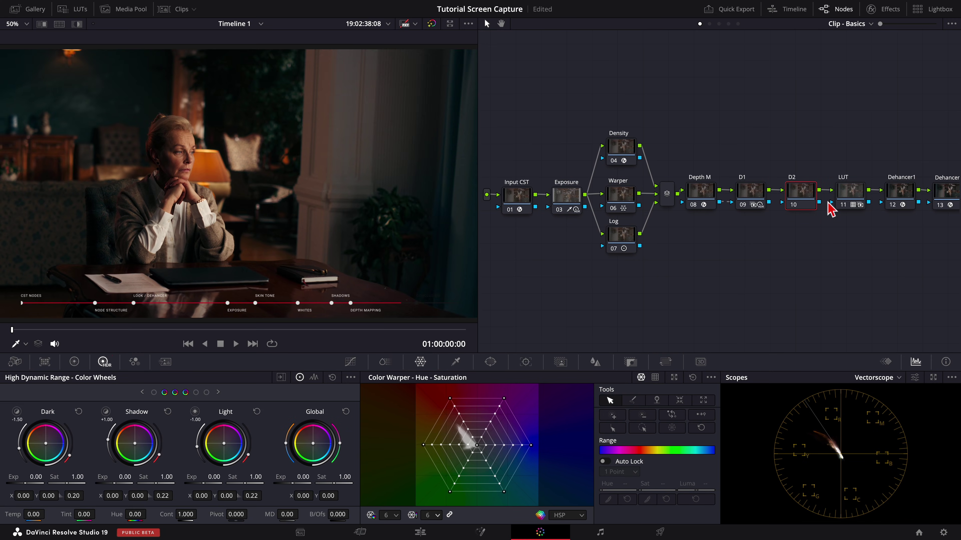
pyautogui.hotkey('shift', 'BackSpace')
pyautogui.click(749, 191)
pyautogui.rightClick(750, 189)
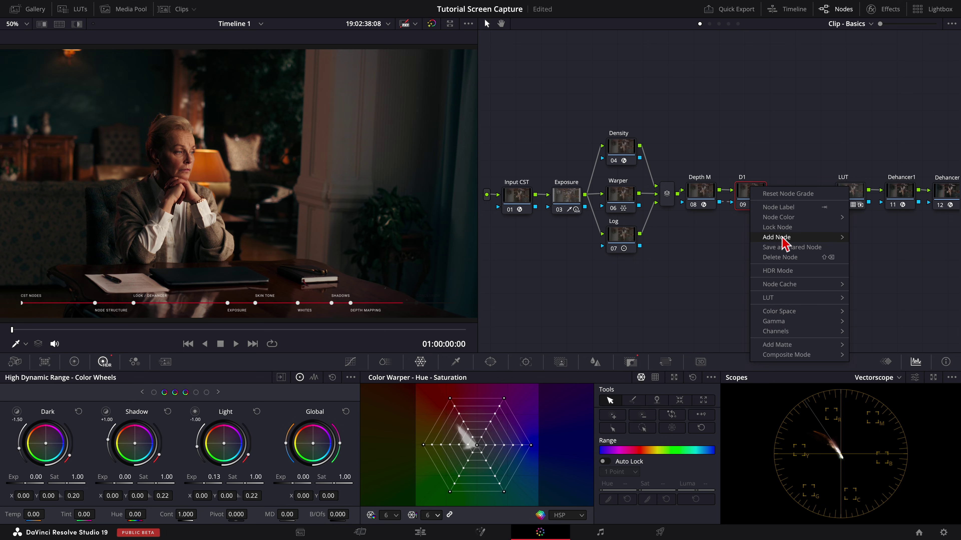
pyautogui.moveTo(786, 241)
pyautogui.click(874, 276)
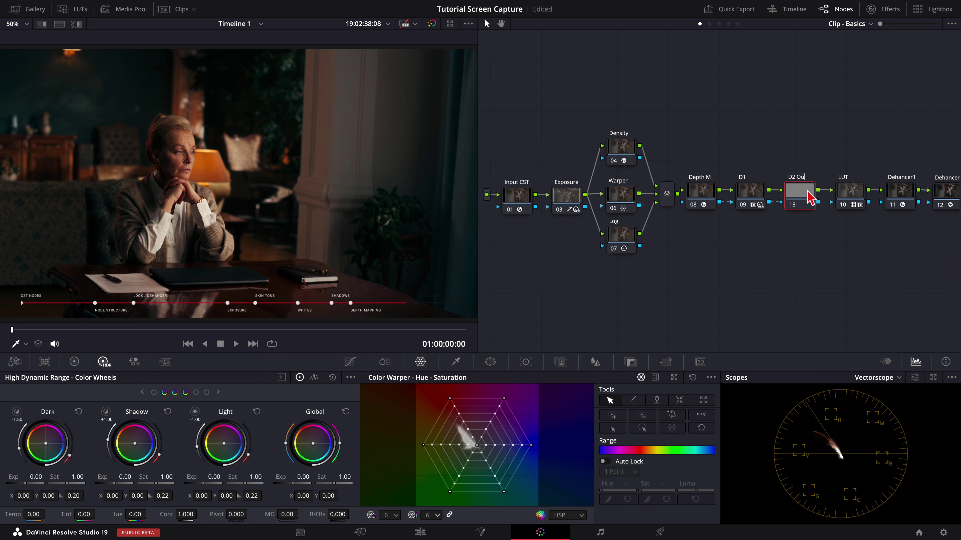
pyautogui.write('t')
pyautogui.press('Return')
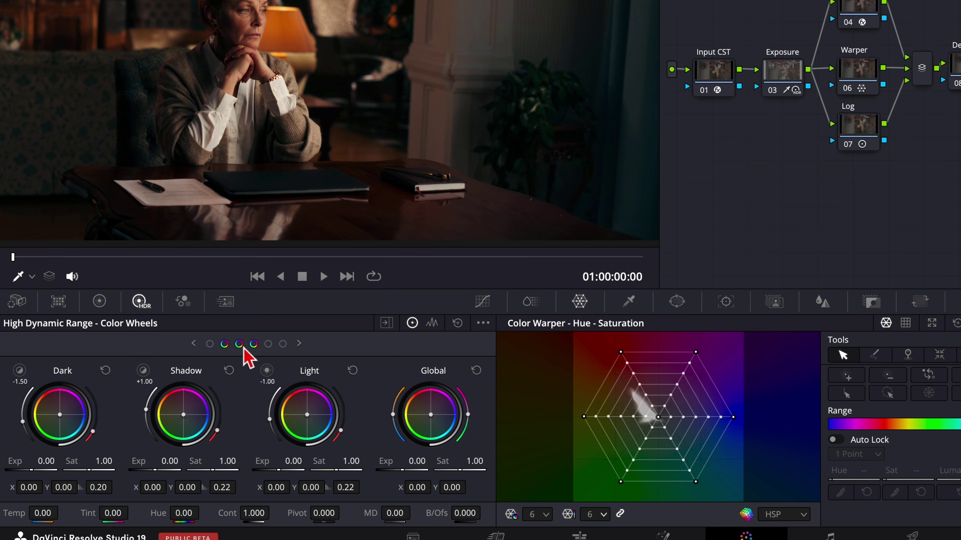
pyautogui.click(142, 392)
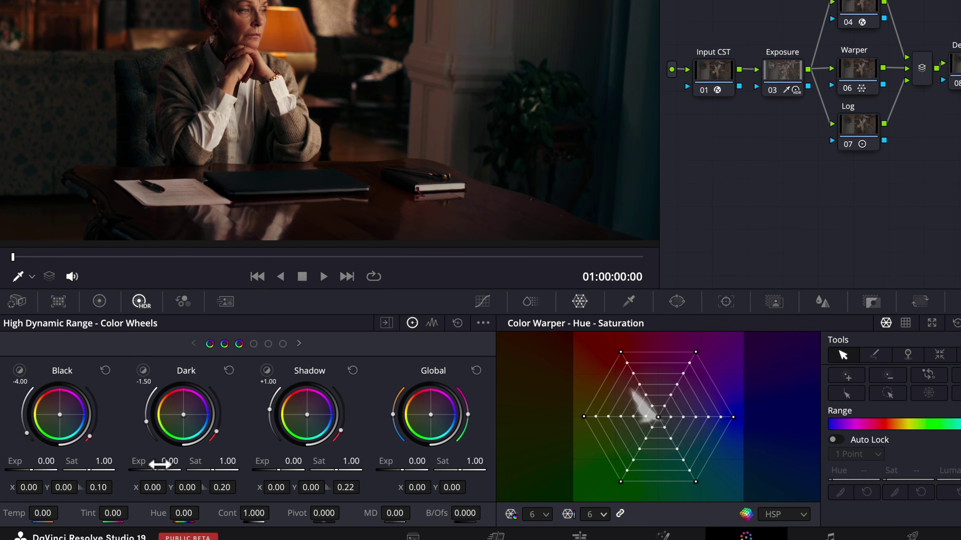
pyautogui.moveTo(161, 461); pyautogui.dragTo(129, 484)
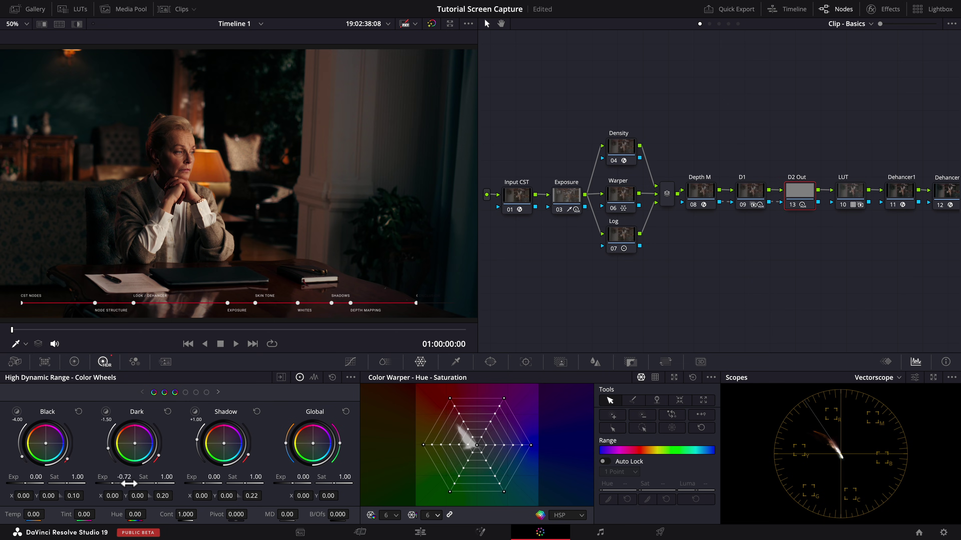